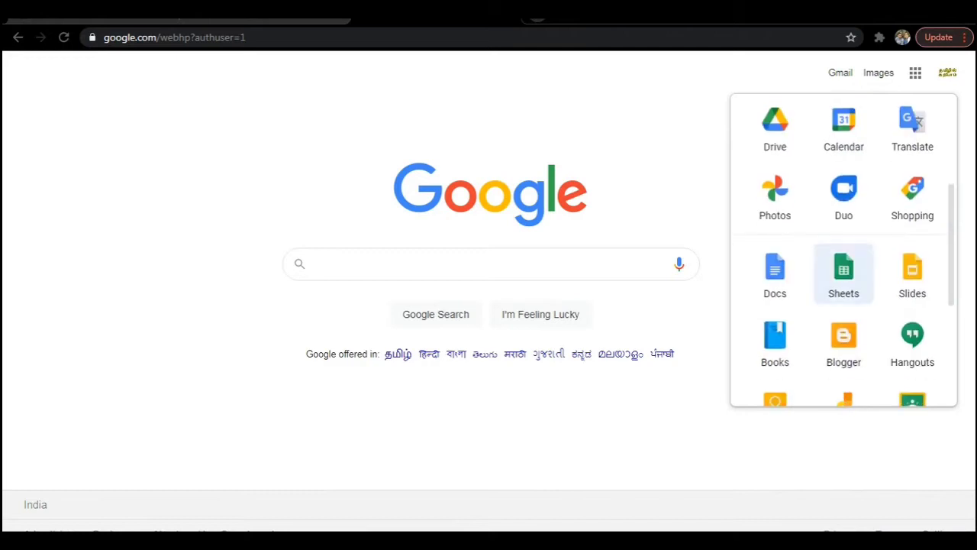
scroll(913, 306, "down", 2)
Launch Google Classroom from the Google apps grid on the Search page.
left_click(912, 269)
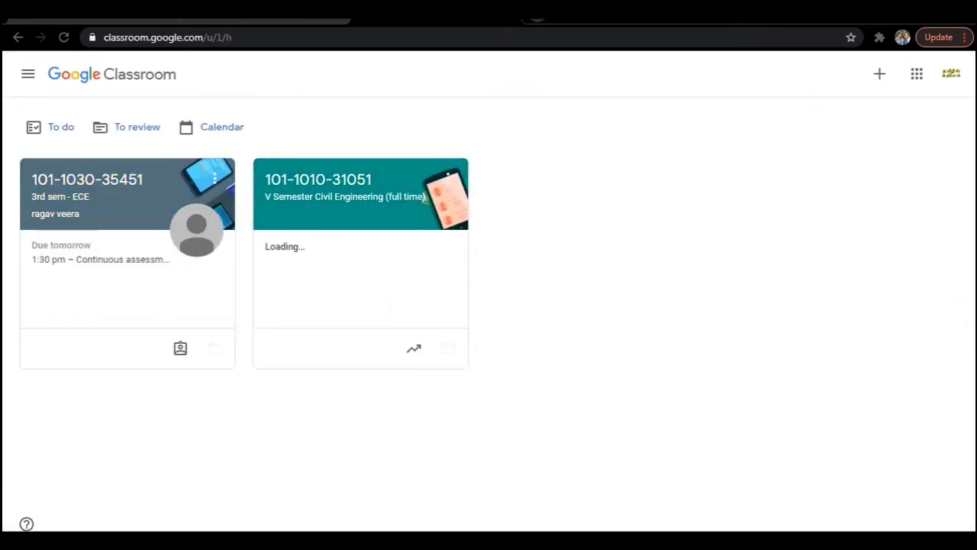
Start creating a new class and accept the G Suite for Education notice.
left_click(879, 73)
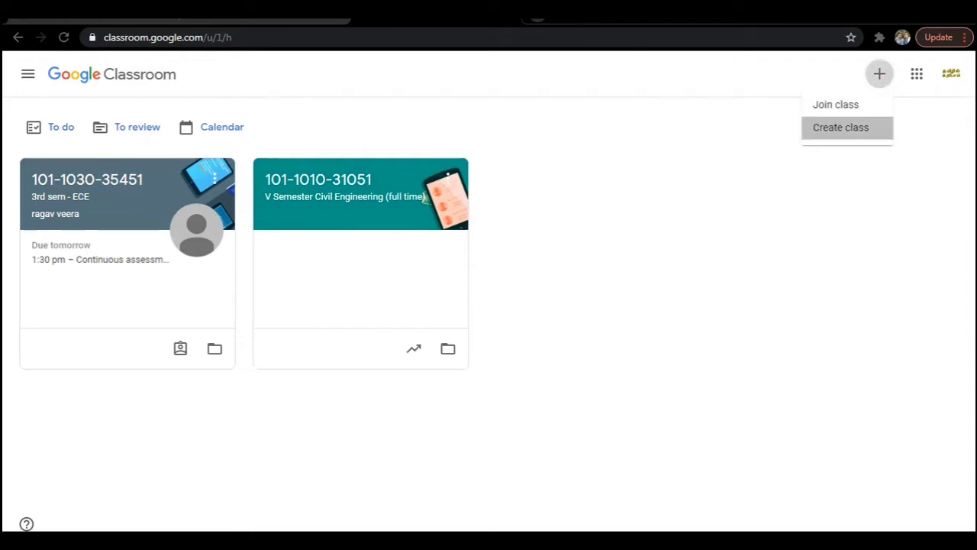
left_click(841, 127)
left_click(414, 385)
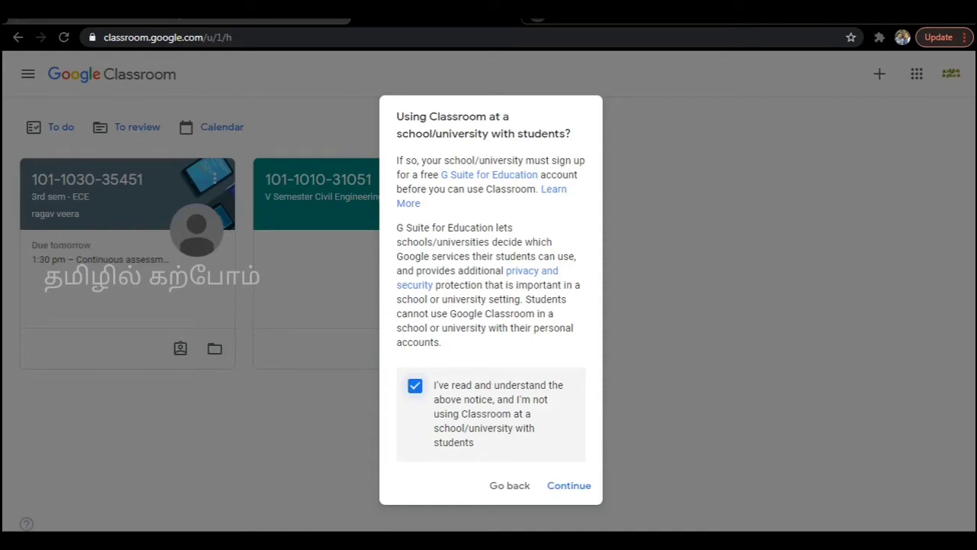
left_click(569, 484)
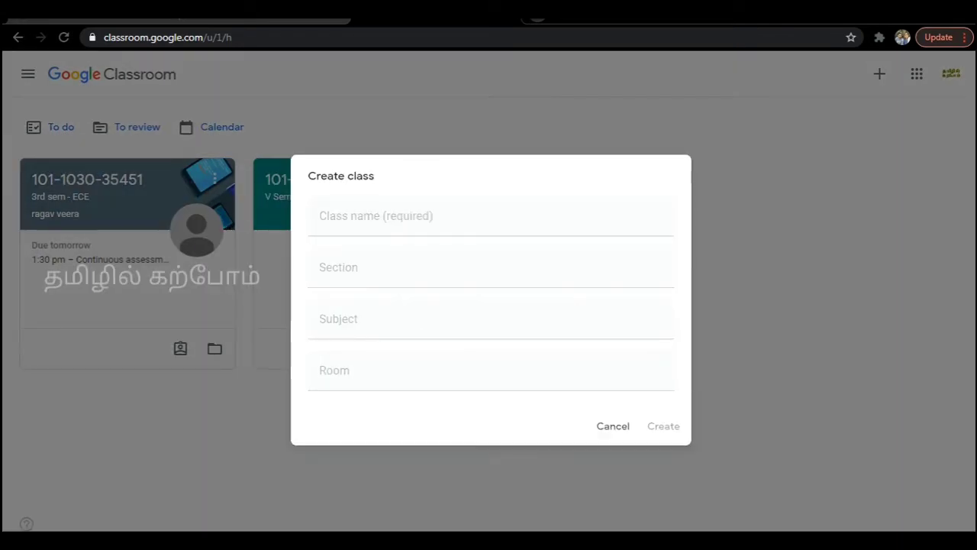
type("1")
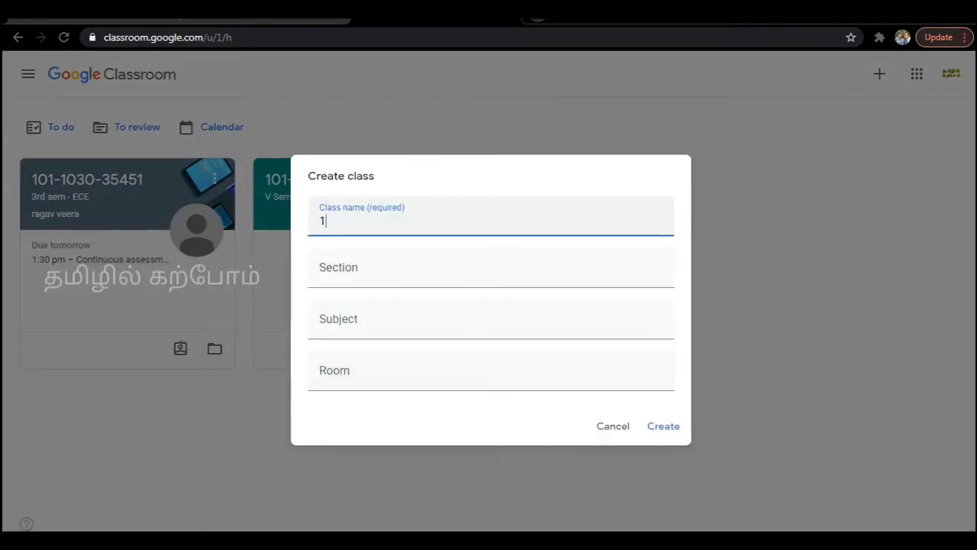
type("01-1010-54321")
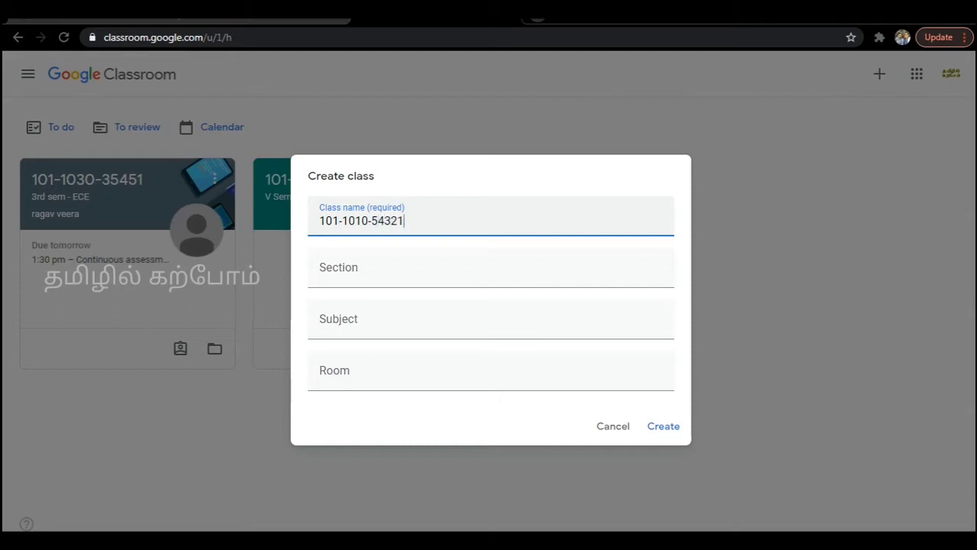
left_click(319, 272)
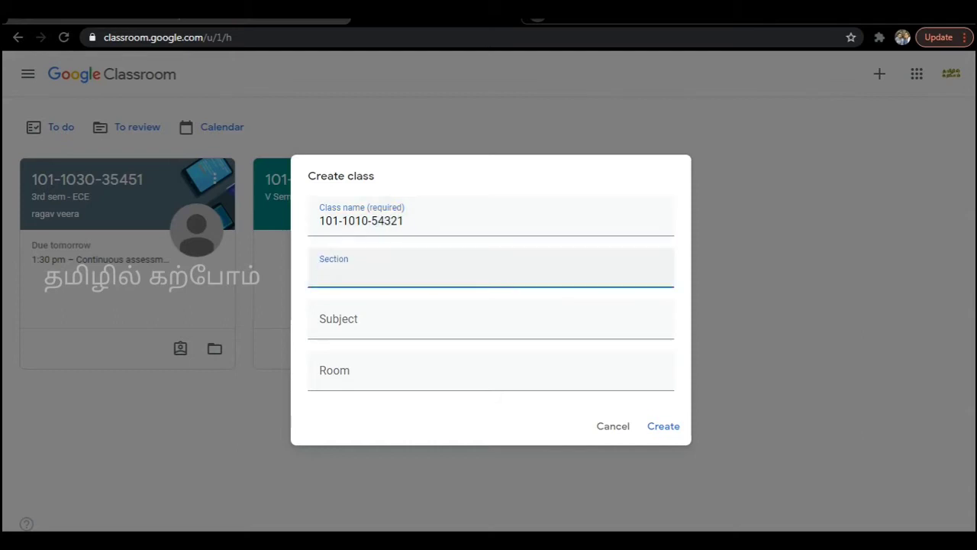
type("V semester C")
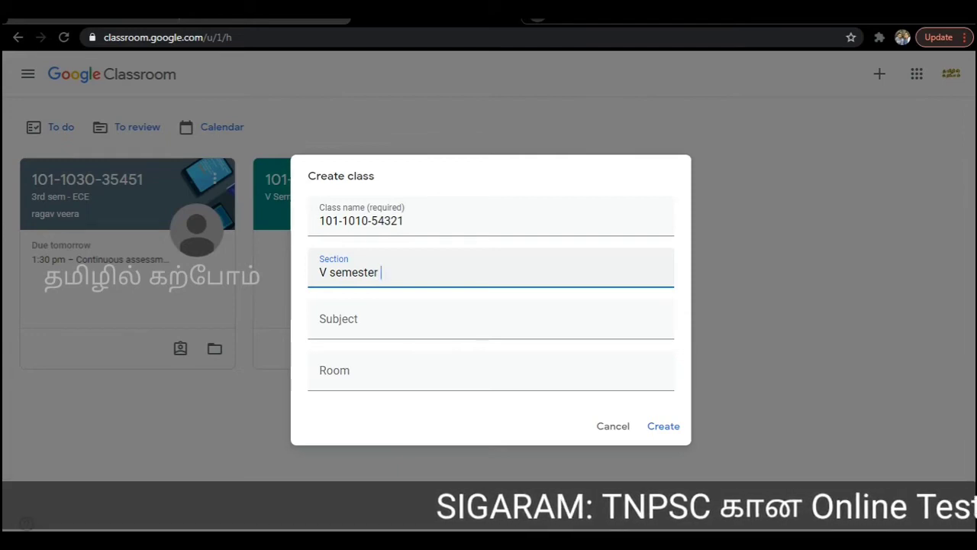
type("ivil")
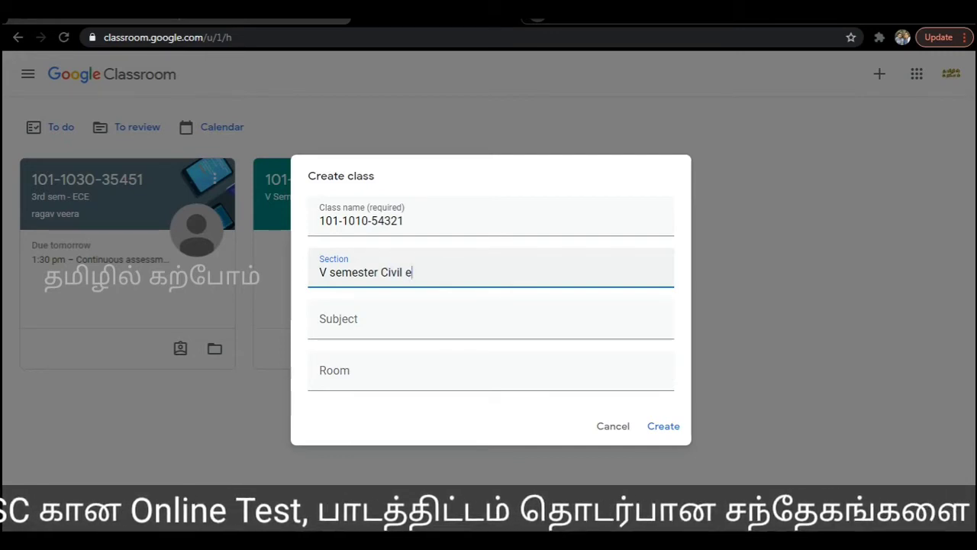
type(" E")
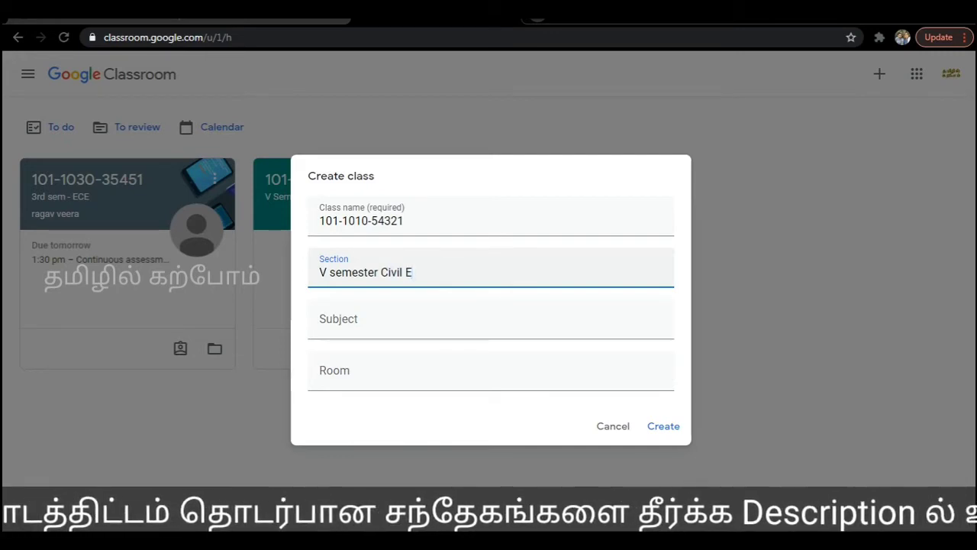
type("ngineer")
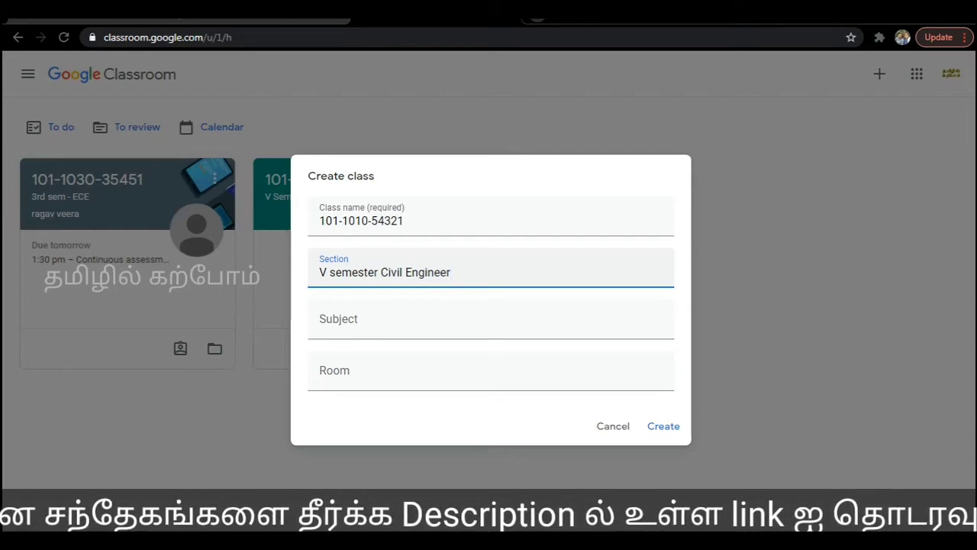
type("ing")
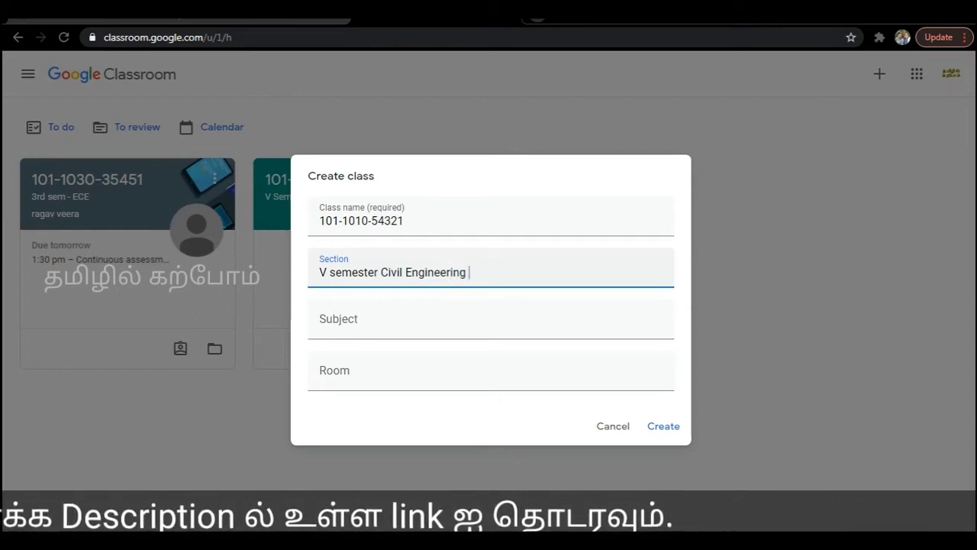
key("Tab")
type("Str")
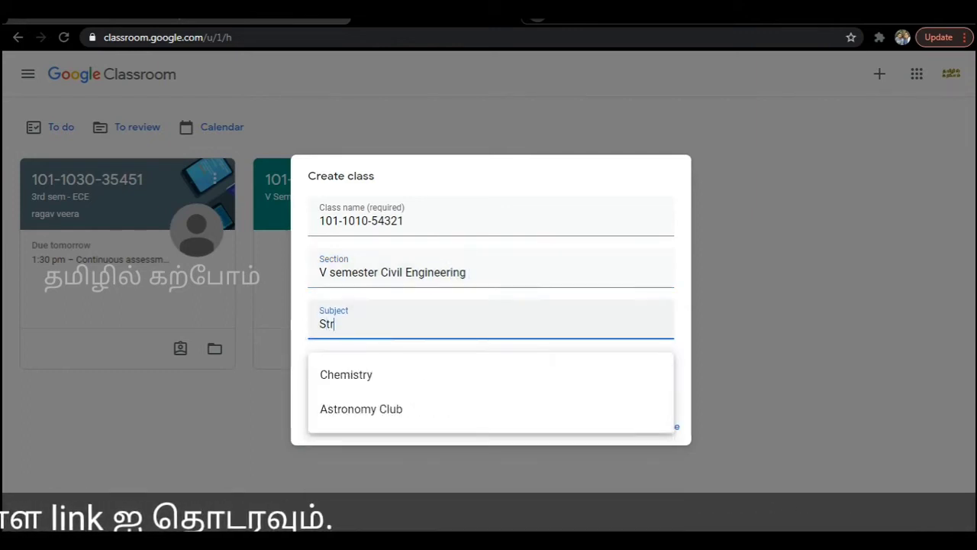
type("uctur")
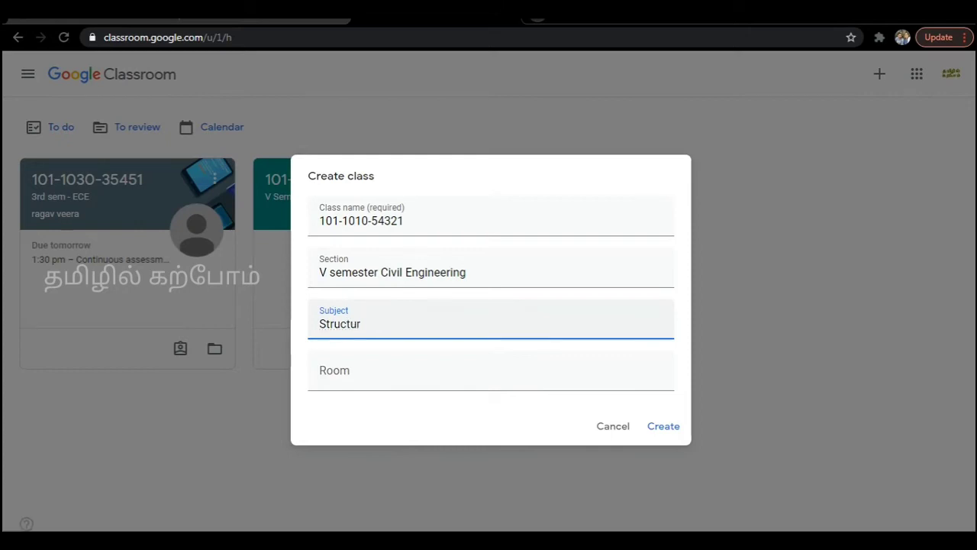
type("al Engineering")
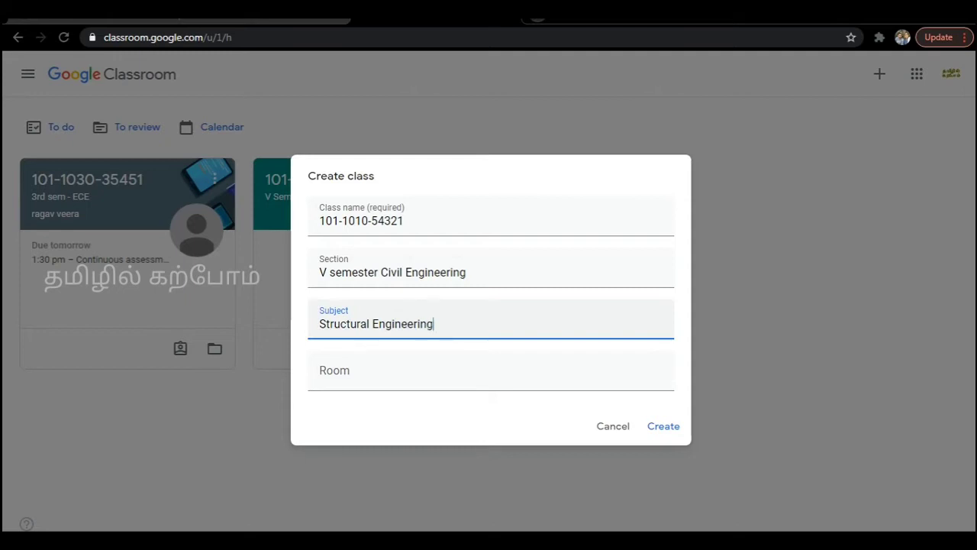
Create the class and give it a description naming the teacher who handles it.
left_click(663, 426)
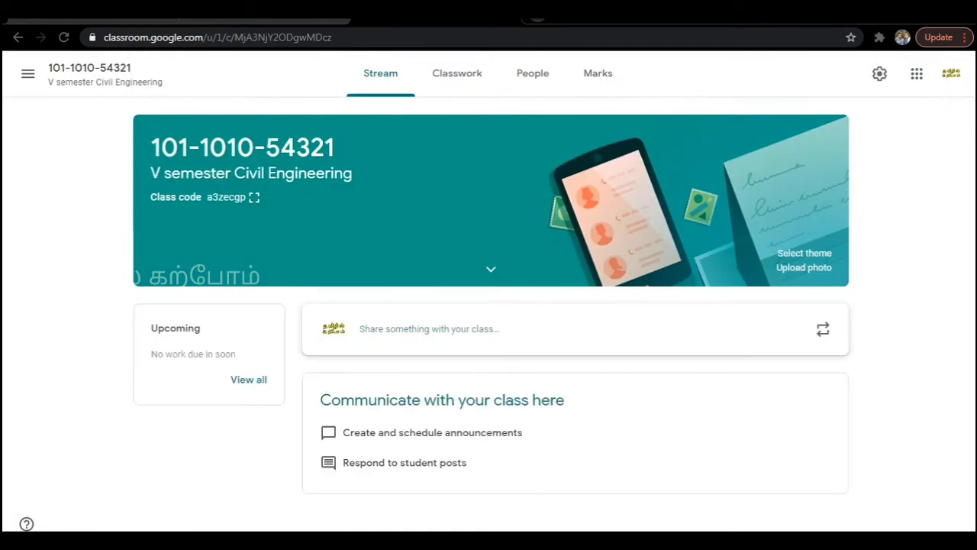
left_click(879, 73)
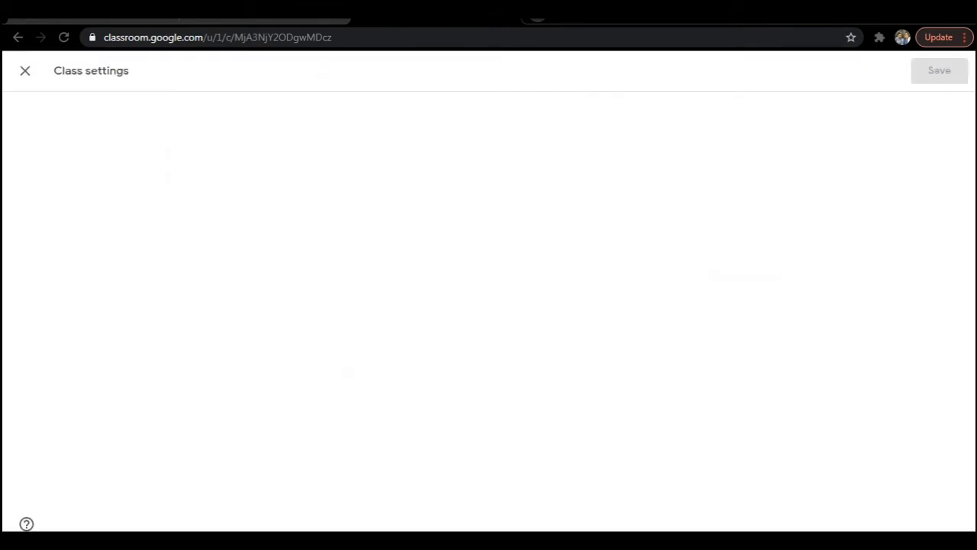
left_click(382, 244)
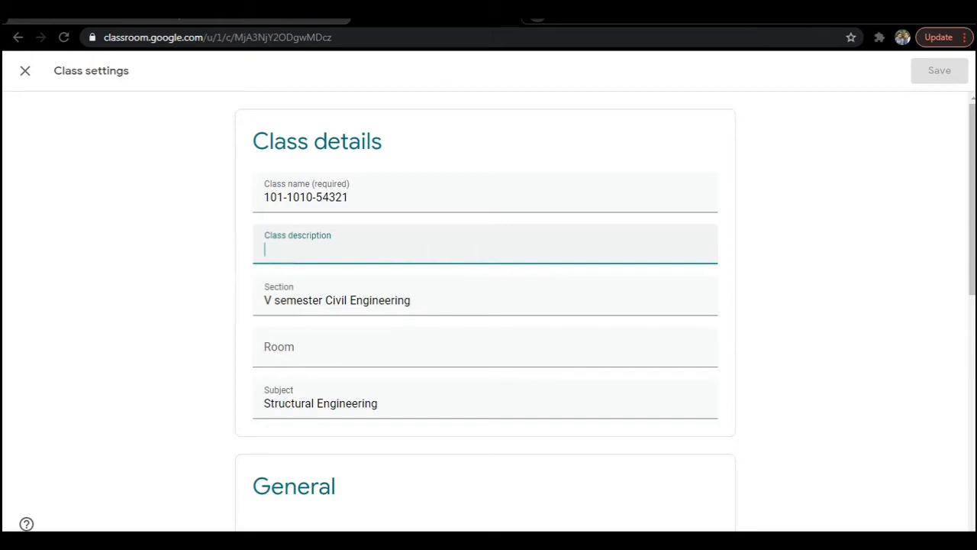
type("Han")
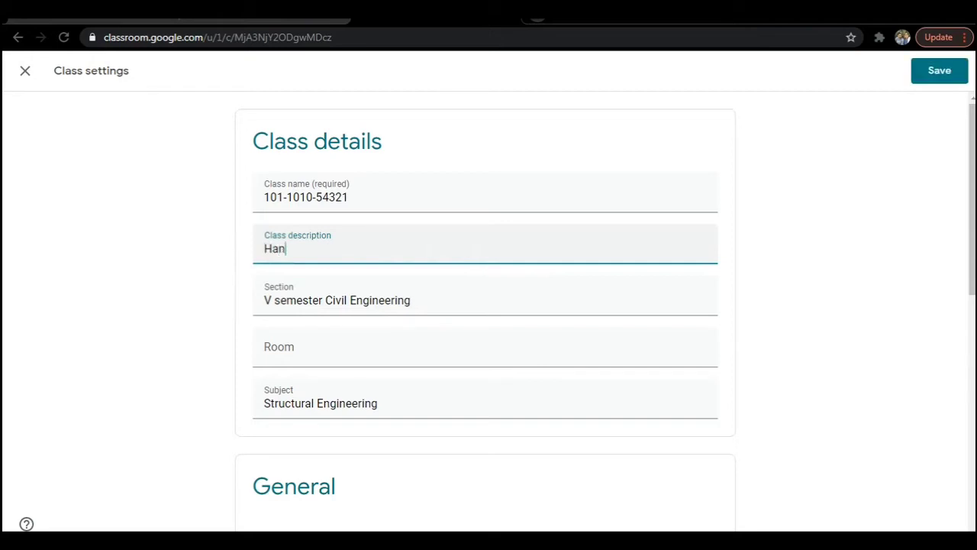
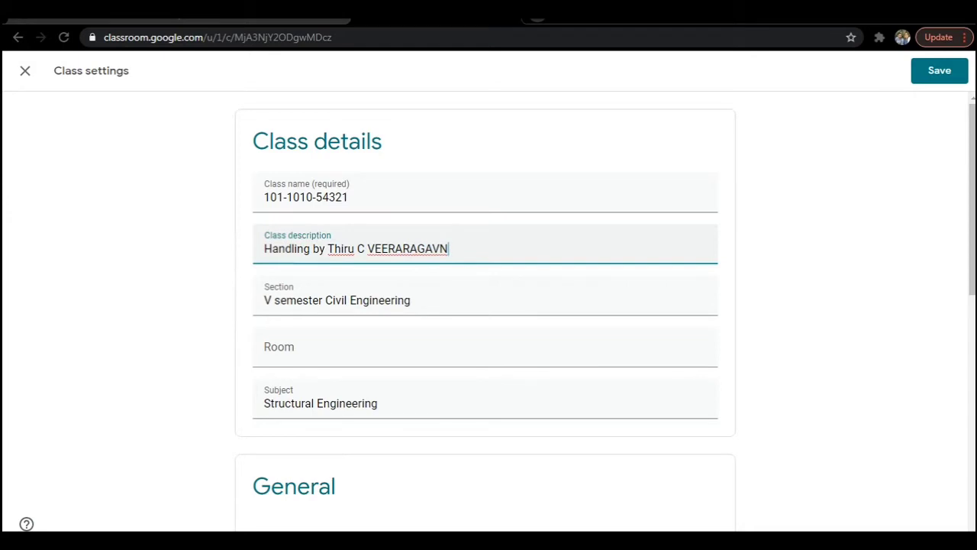
Restrict Stream posting and commenting to teachers only and save the class settings.
scroll(485, 397, "down", 3)
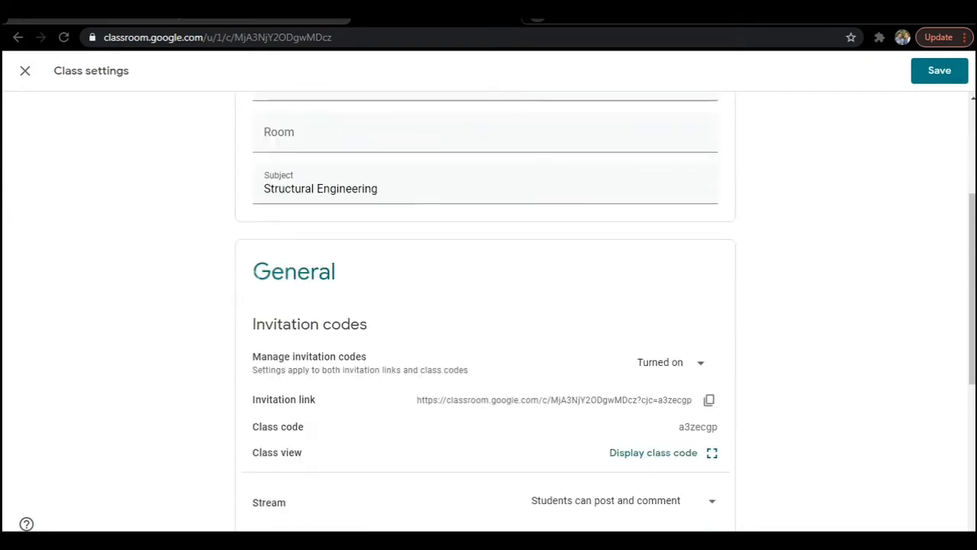
scroll(484, 306, "down", 2)
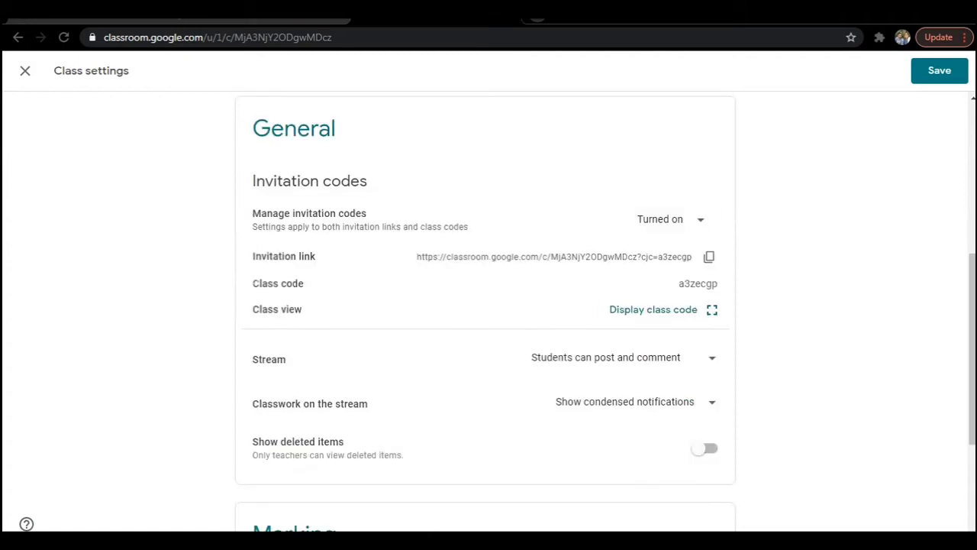
left_click(622, 357)
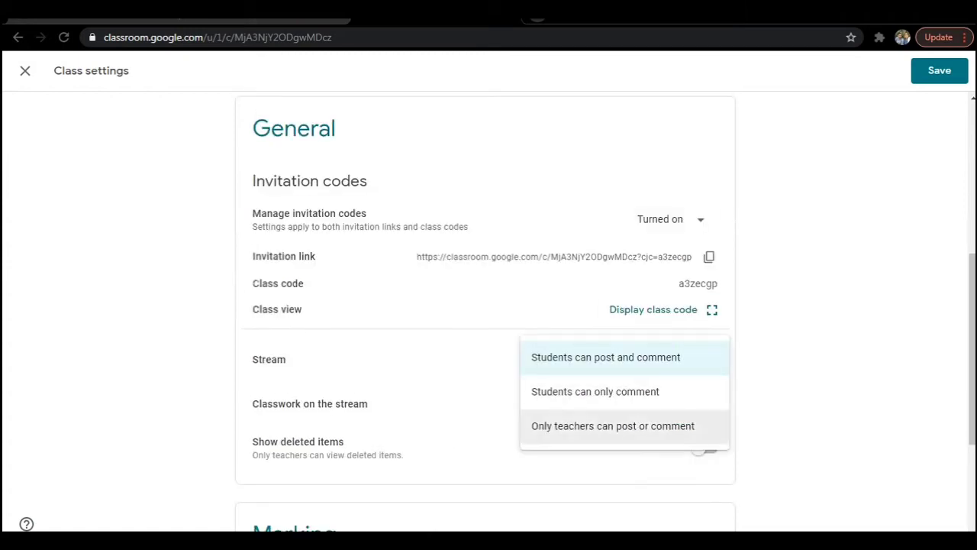
left_click(613, 426)
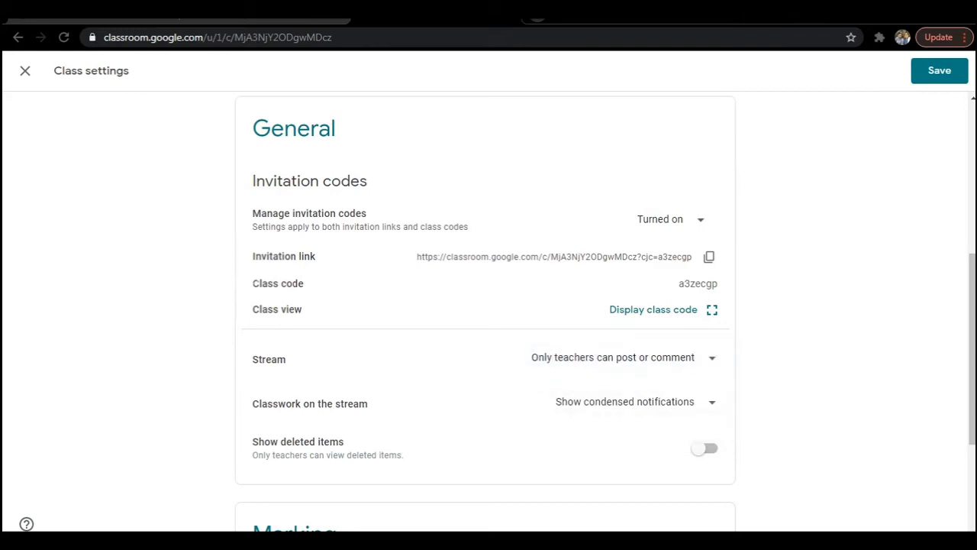
left_click(625, 402)
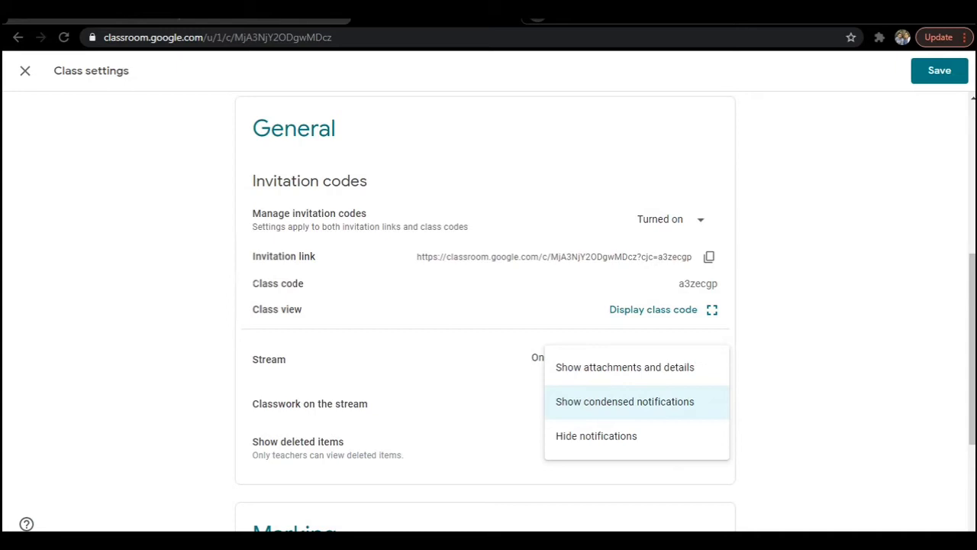
key("Escape")
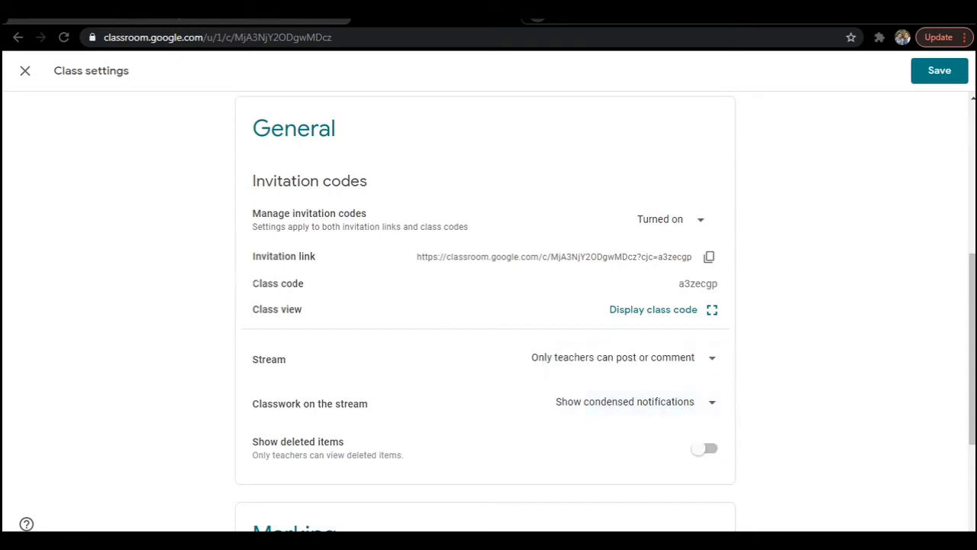
scroll(489, 306, "down", 3)
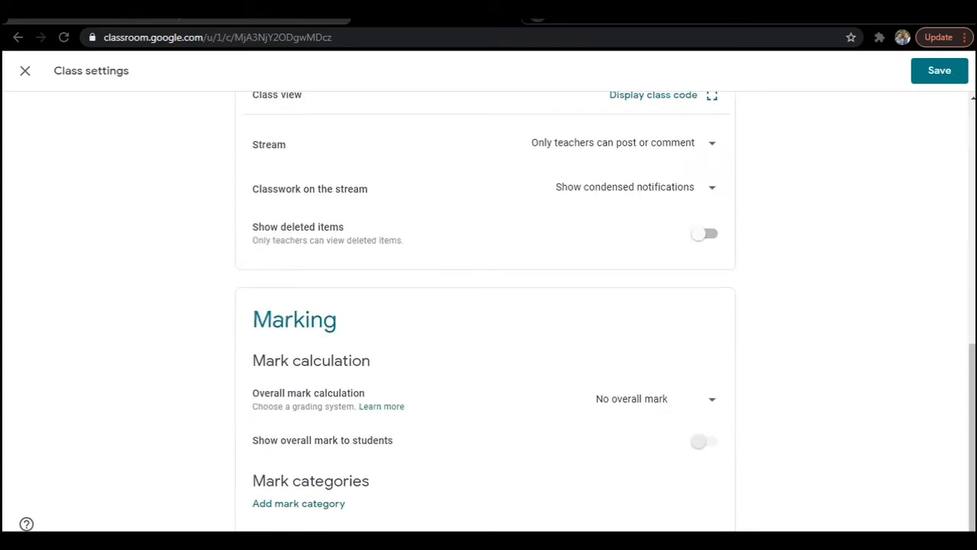
scroll(489, 306, "down", 1)
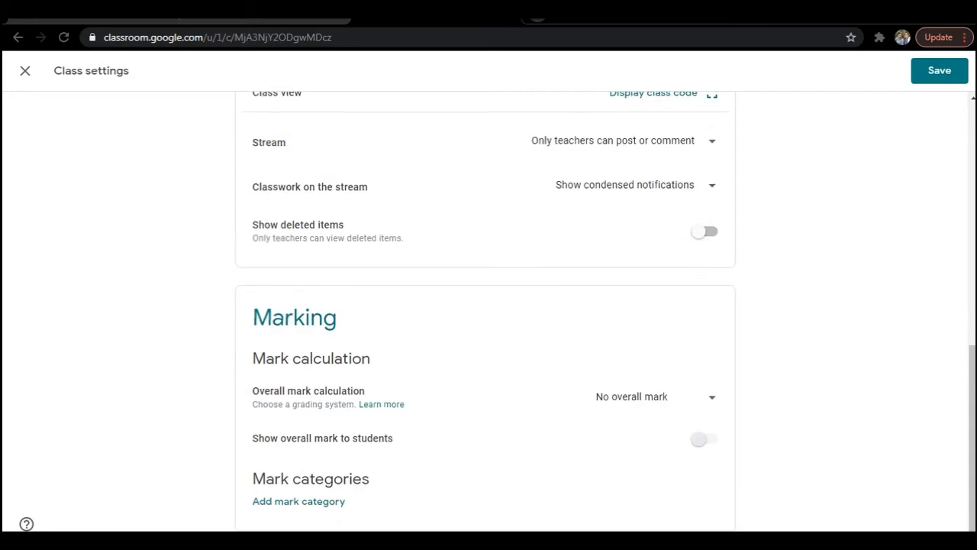
left_click(939, 70)
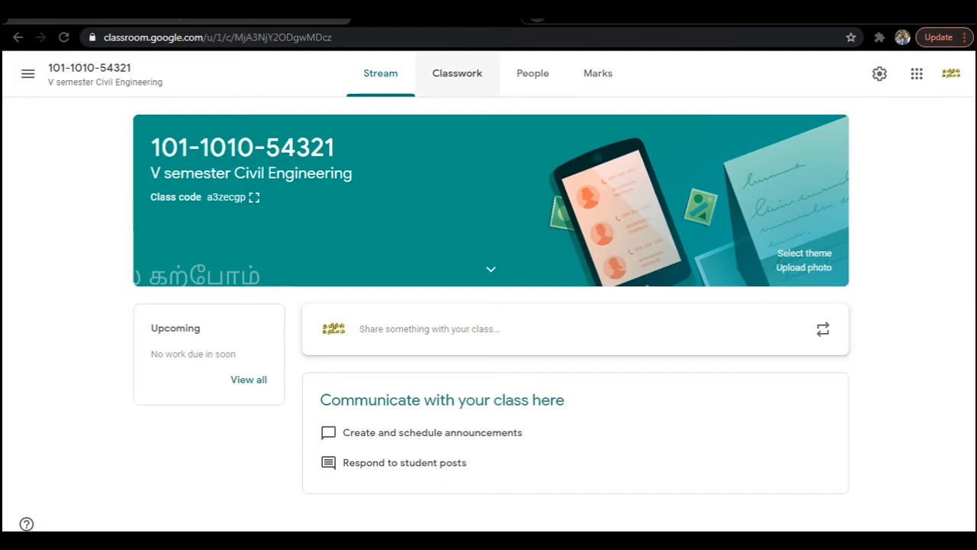
Add a Classwork topic named 'Continuous Assessment Test - I'.
left_click(456, 73)
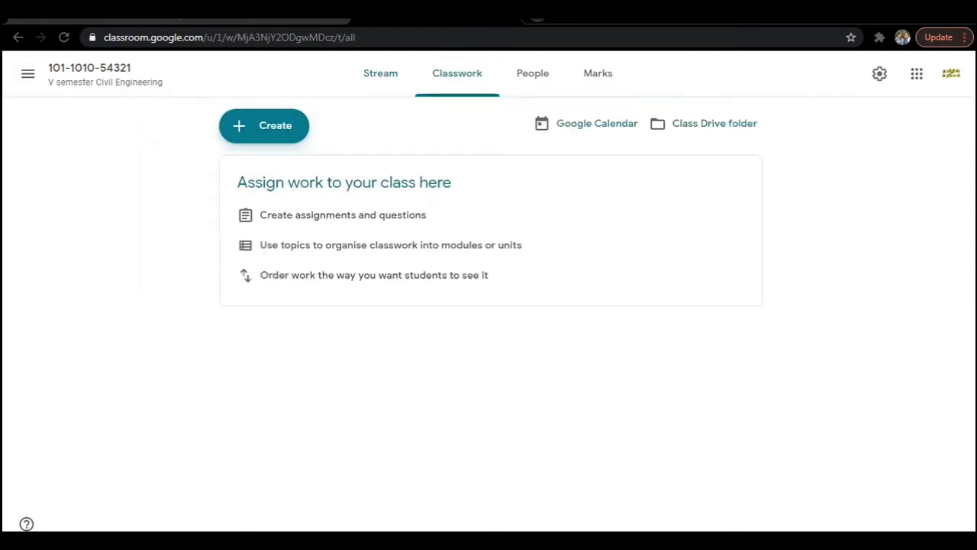
left_click(264, 126)
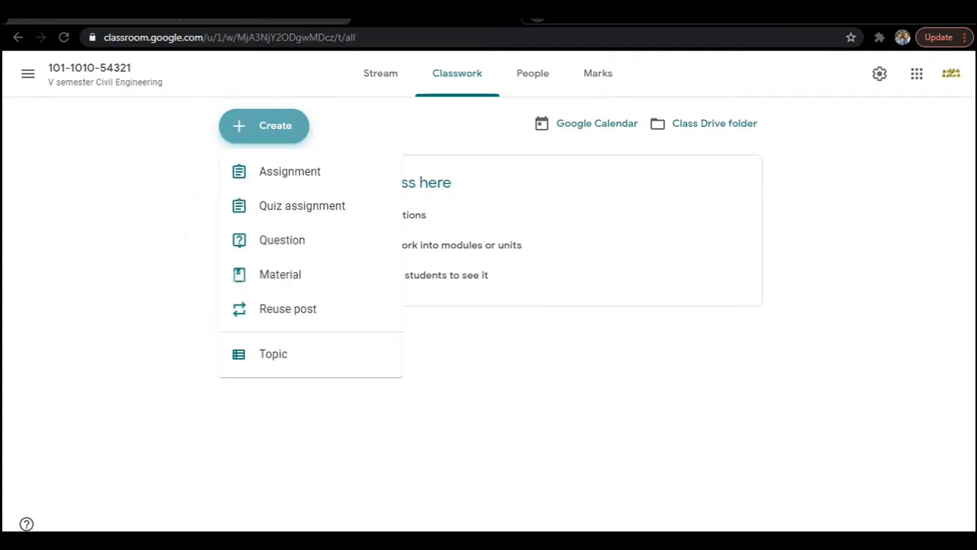
left_click(273, 353)
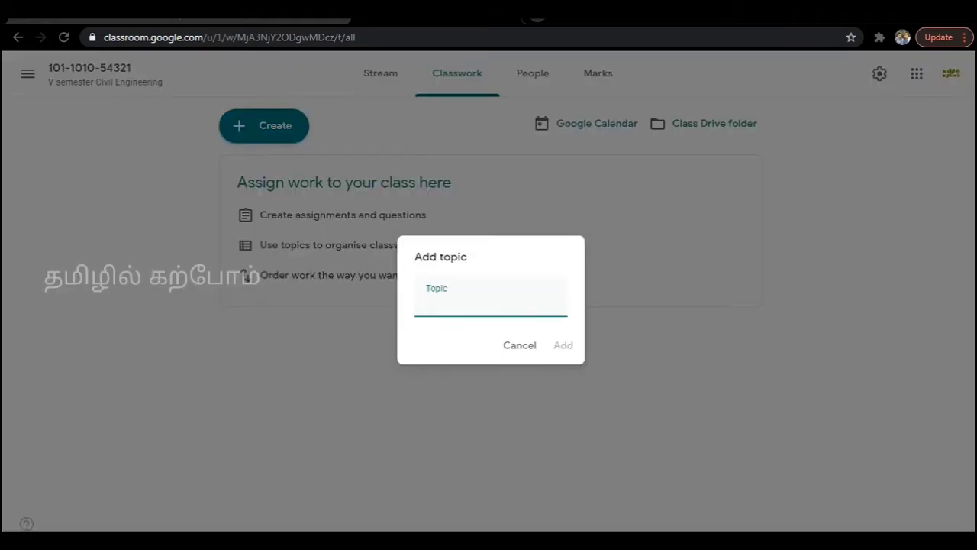
type("Continuous")
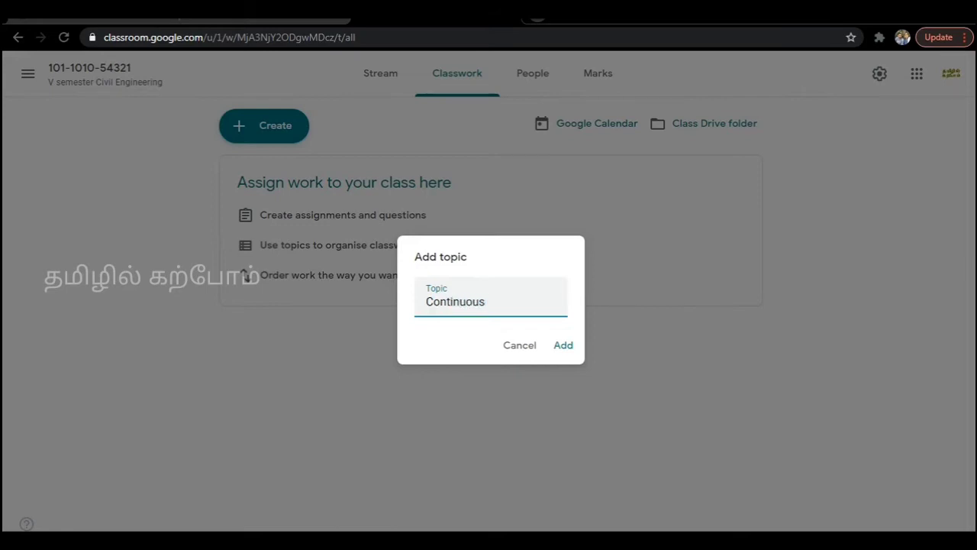
type(" Assessment Test")
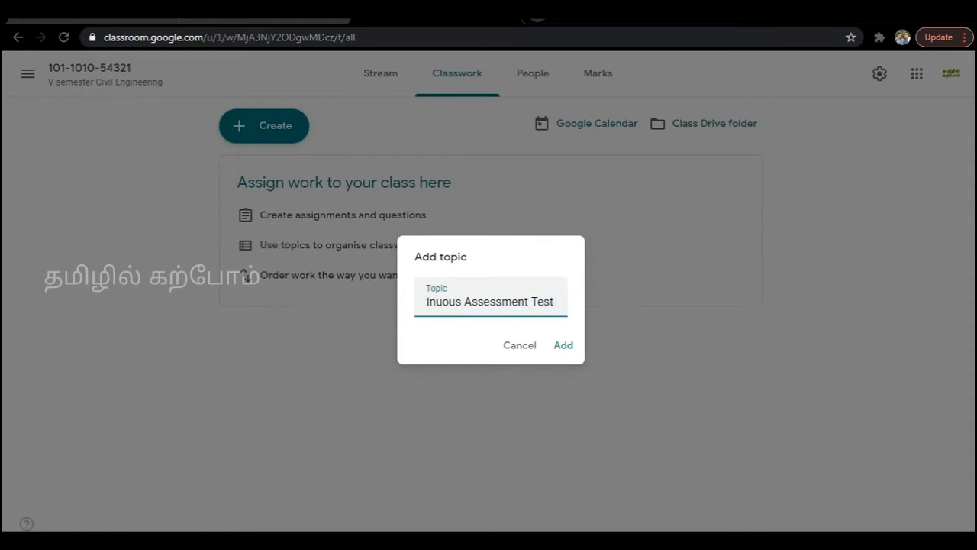
type(" -")
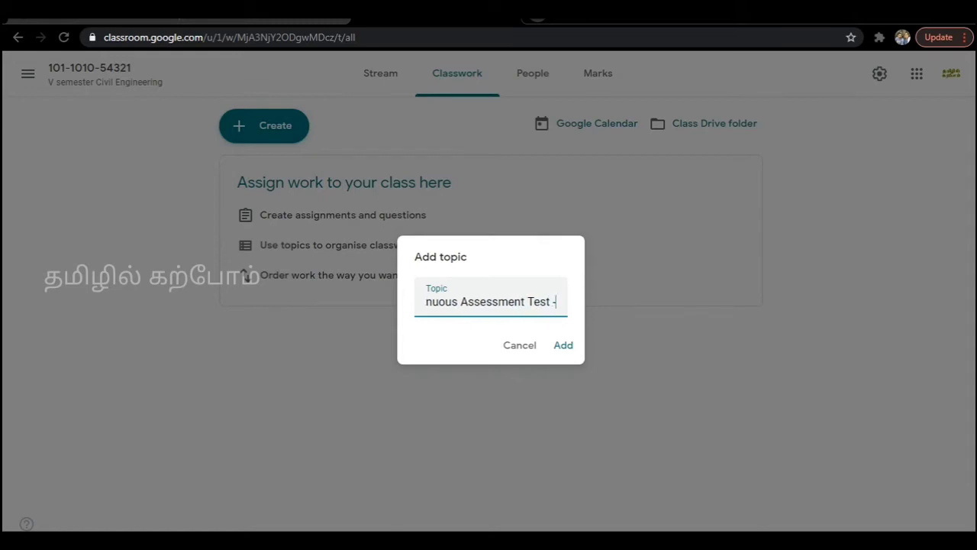
type(" I")
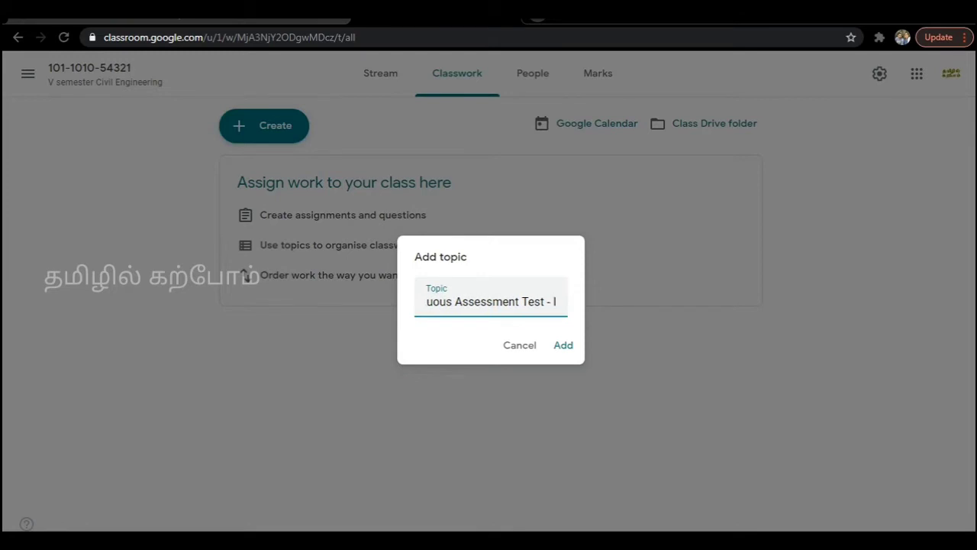
key("Return")
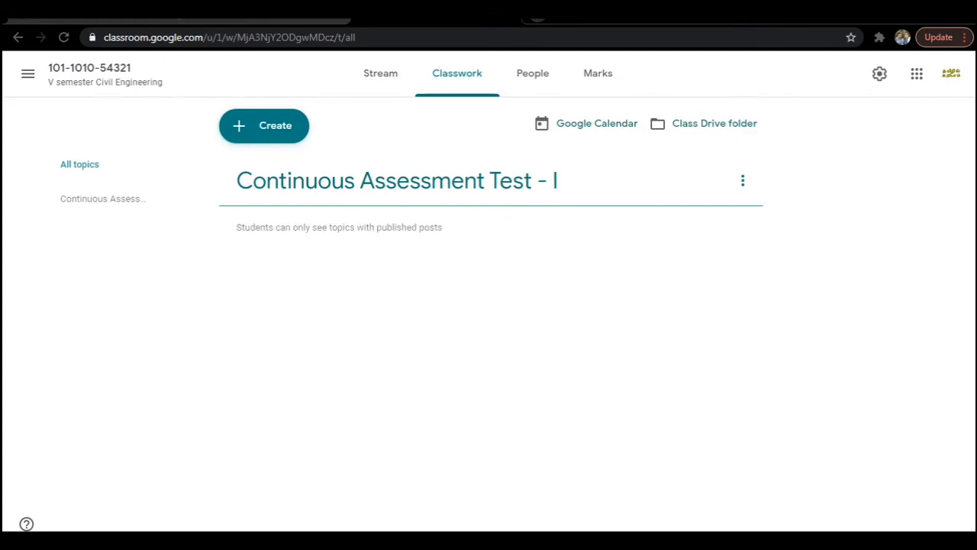
Create a Material post titled 'Continuous Assessment Test-I question paper'.
left_click(264, 125)
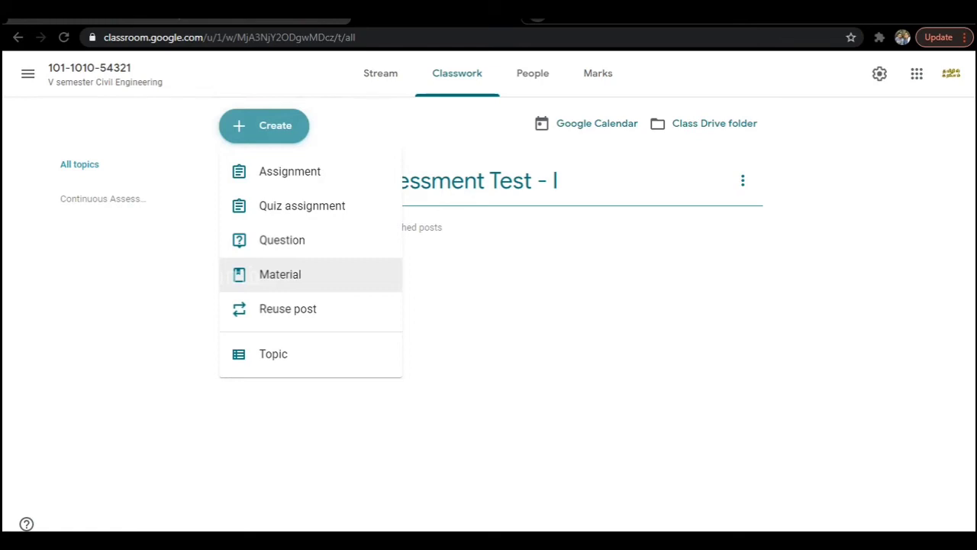
left_click(280, 274)
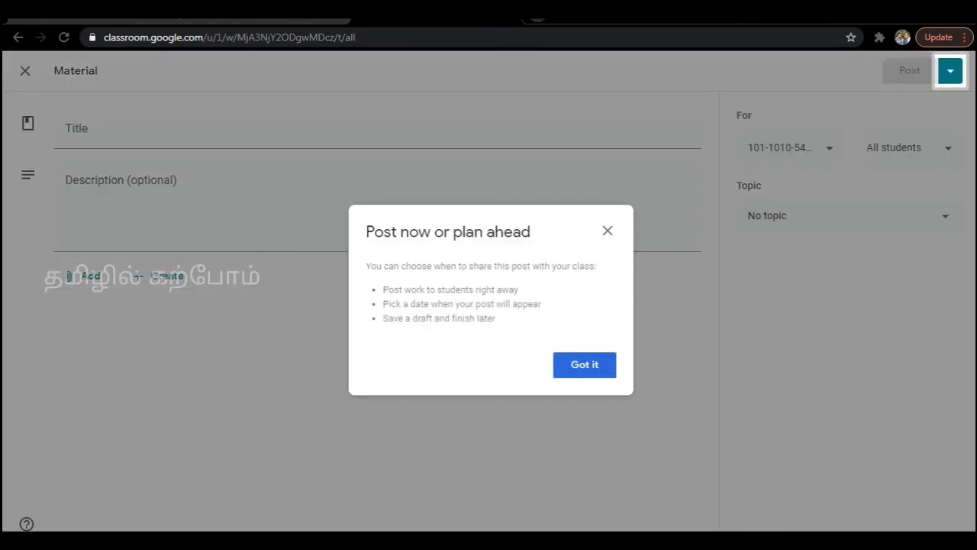
key("Escape")
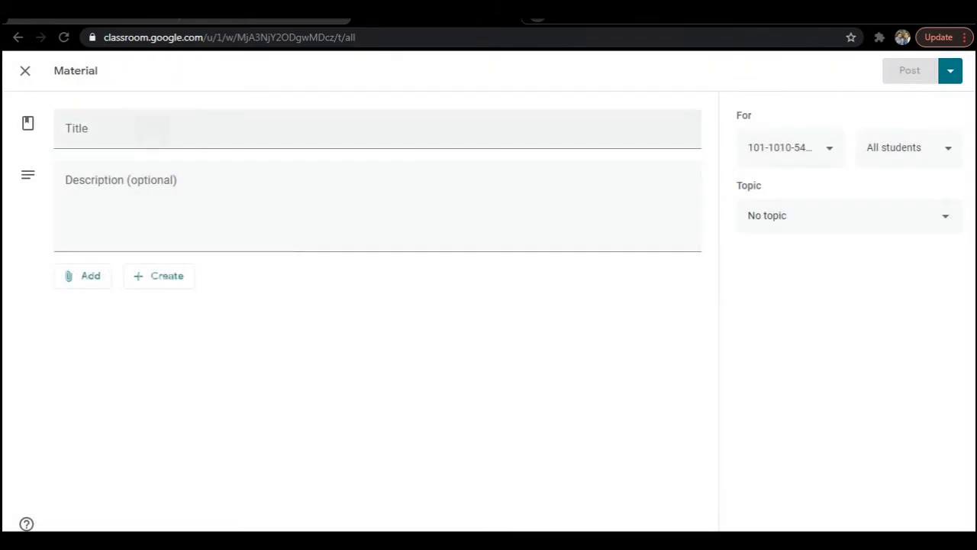
left_click(229, 128)
type("Conti")
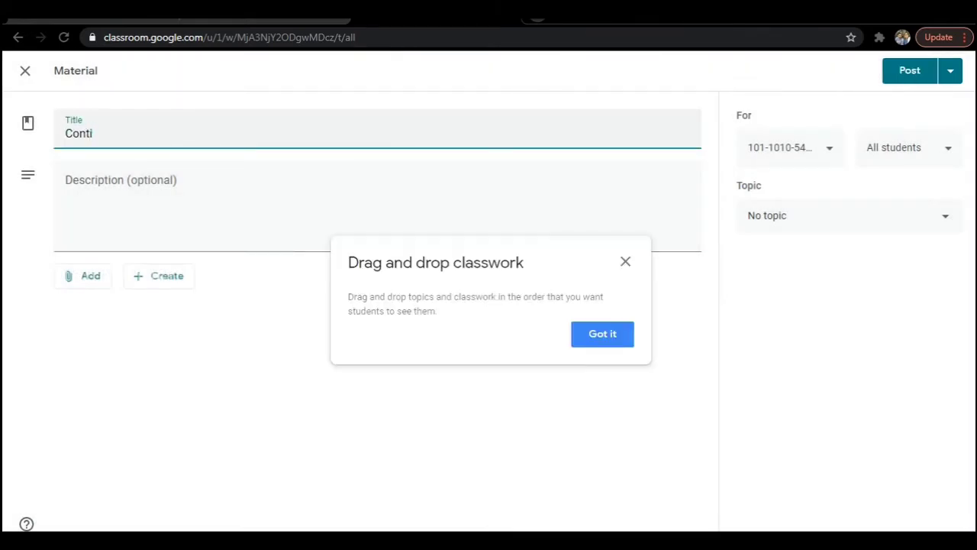
type("nuous Assessment")
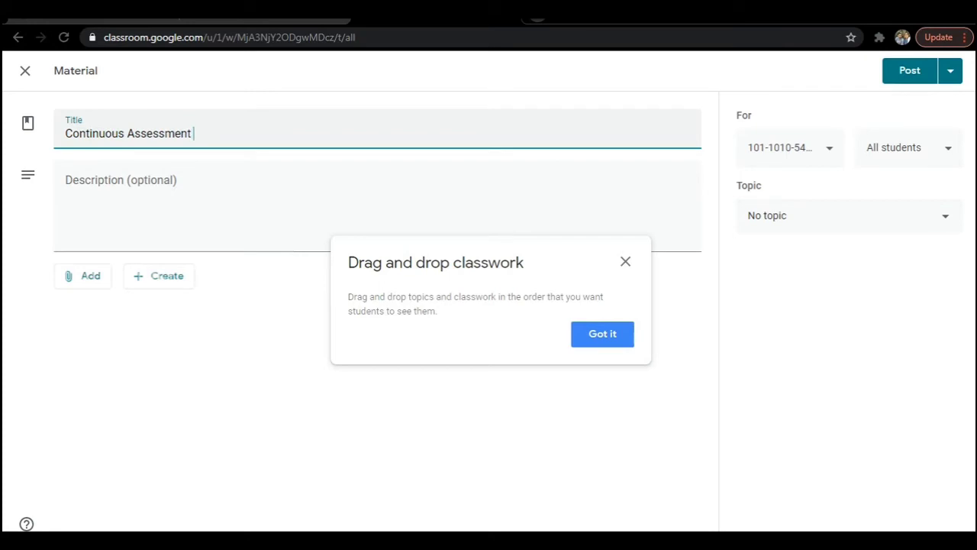
type(" Test-I question p")
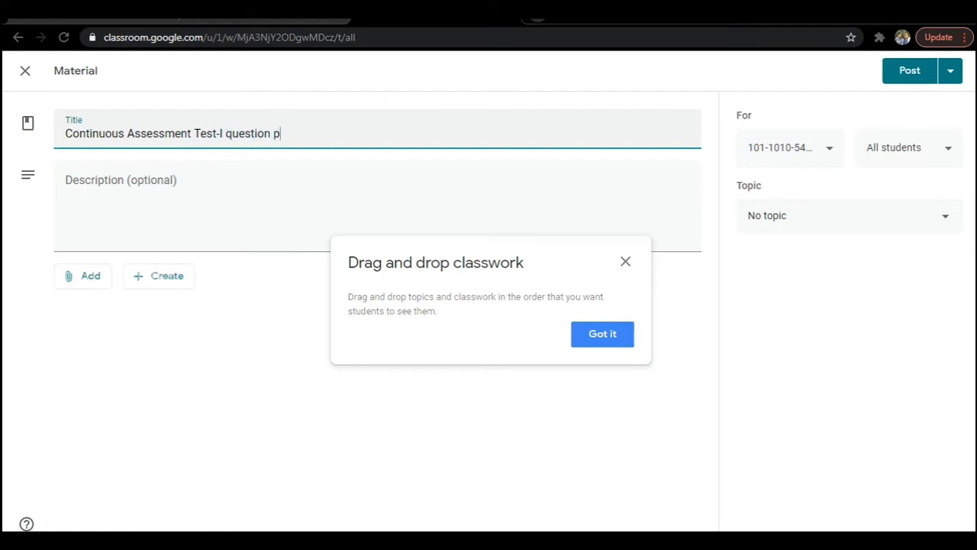
type("aper")
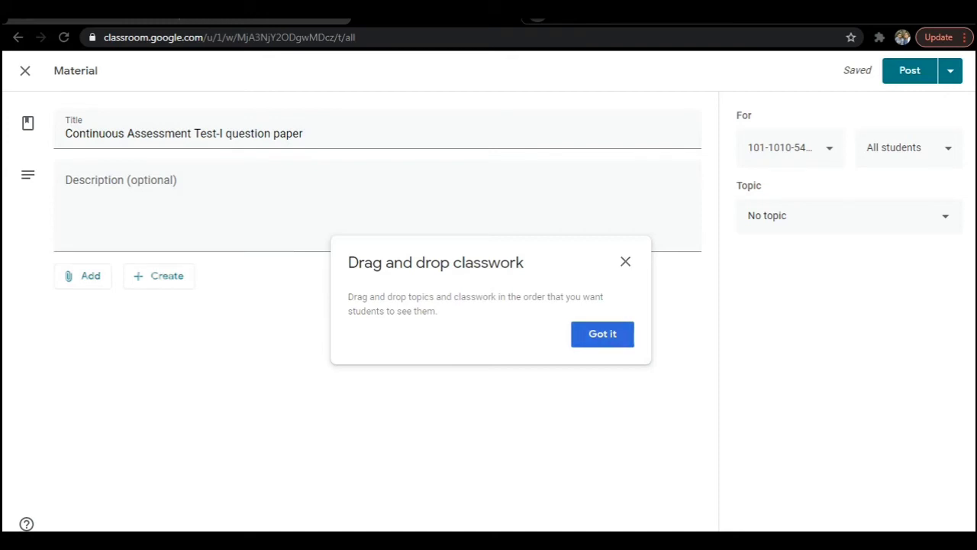
key("Return")
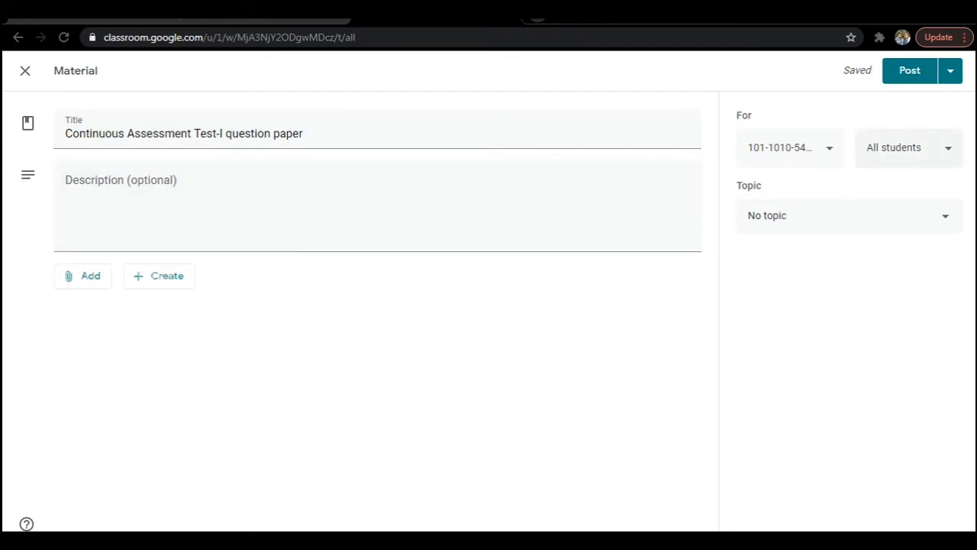
File the material under Continuous Assessment Test - I and attach 31051.pdf from Desktop's Exam pdf folder.
left_click(829, 216)
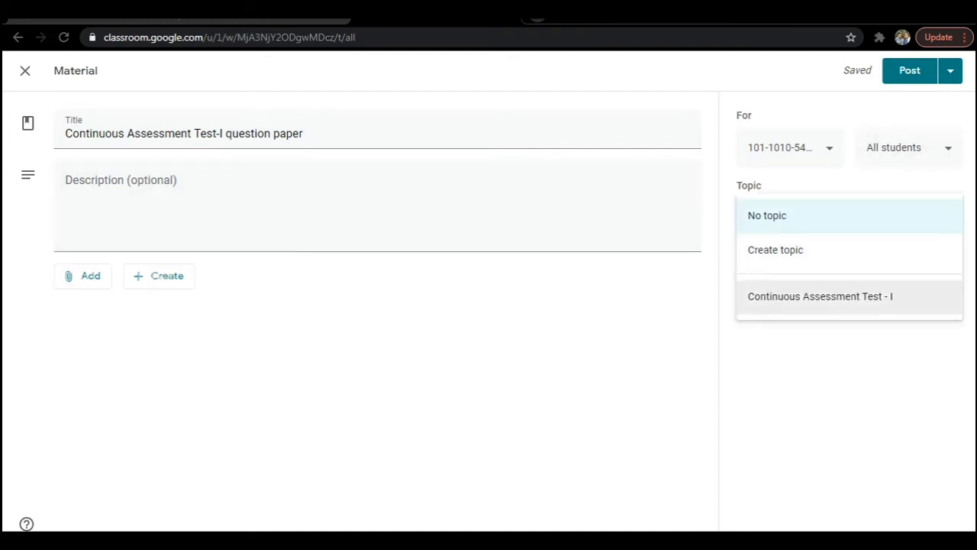
left_click(820, 296)
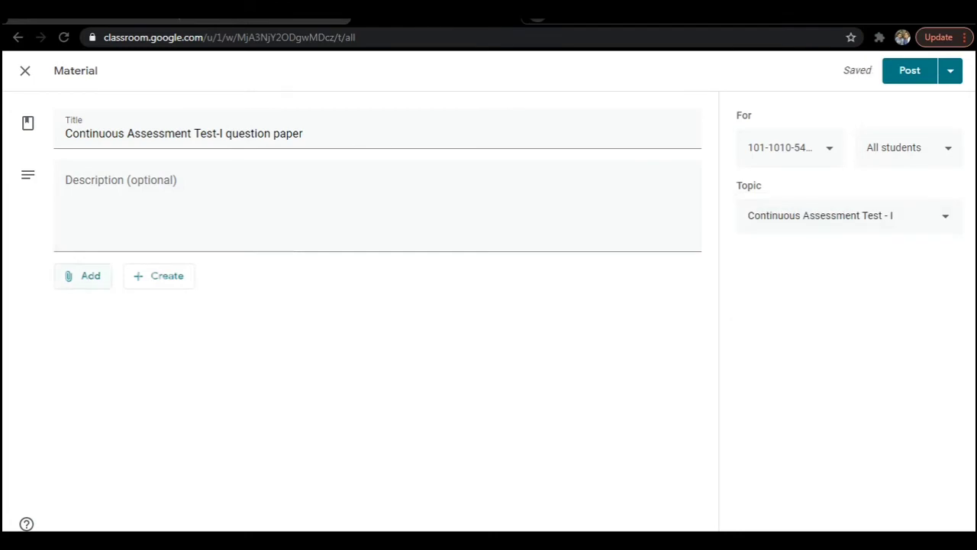
left_click(82, 275)
left_click(102, 351)
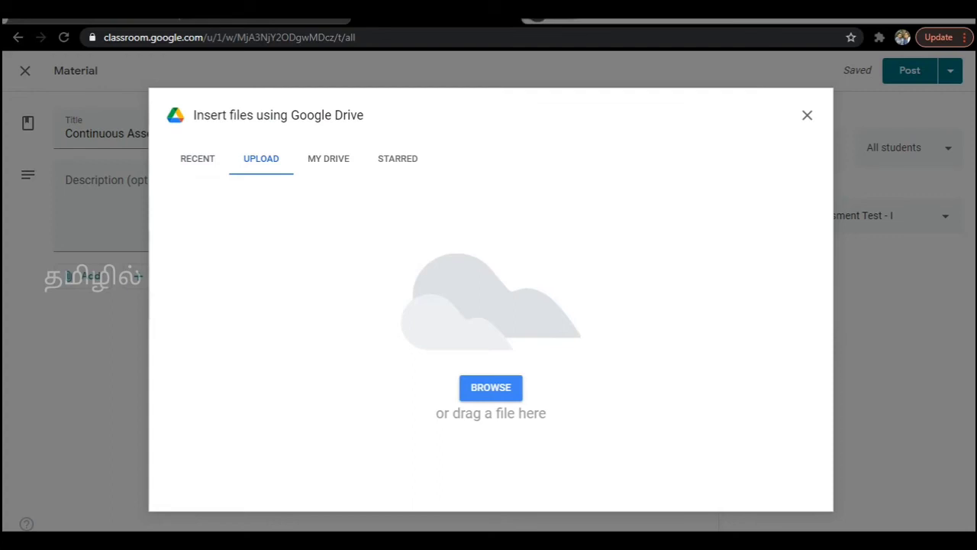
left_click(491, 387)
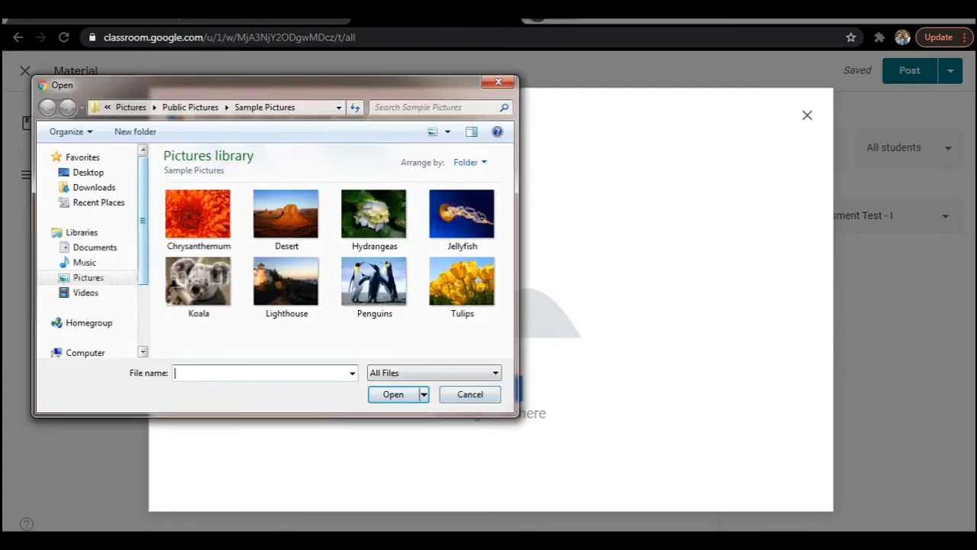
scroll(88, 252, "down", 2)
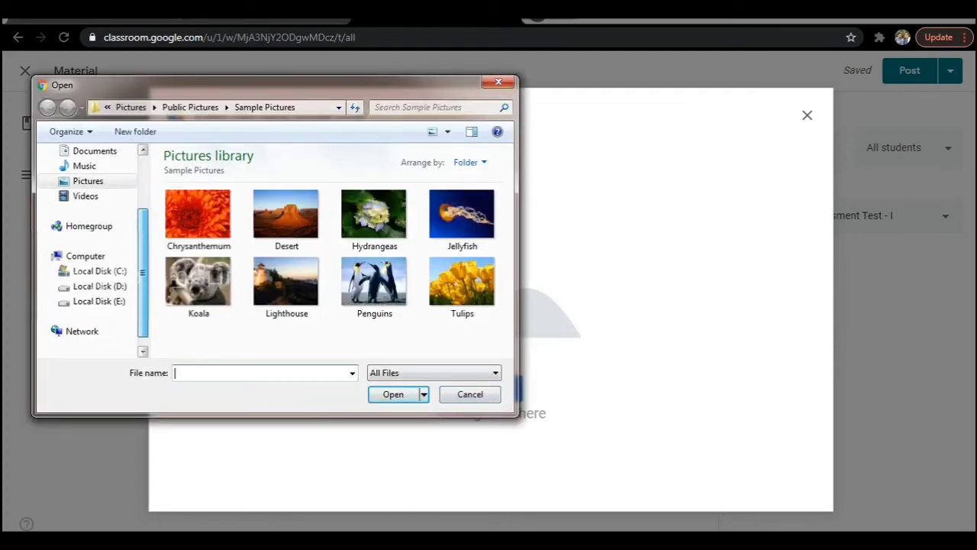
scroll(92, 252, "up", 1)
scroll(88, 229, "up", 2)
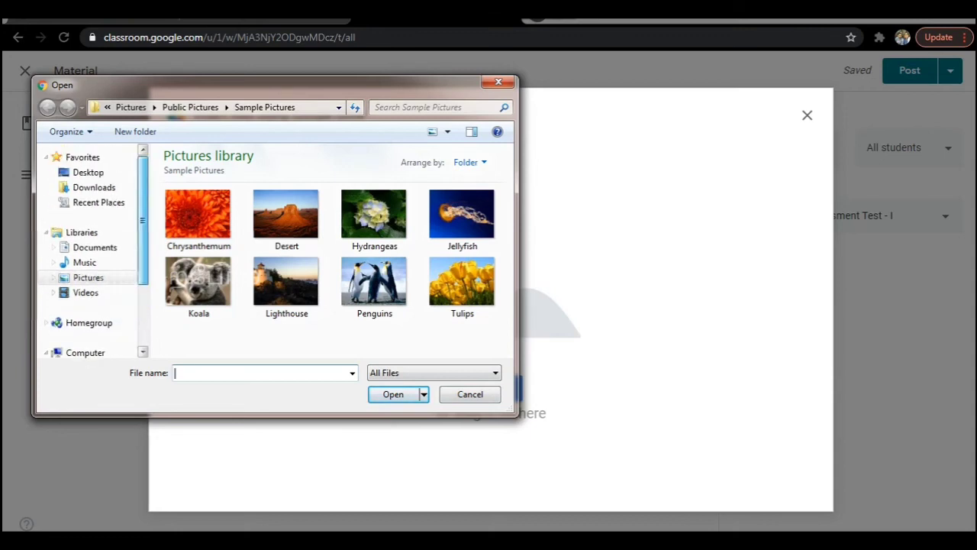
left_click(88, 172)
scroll(88, 252, "down", 2)
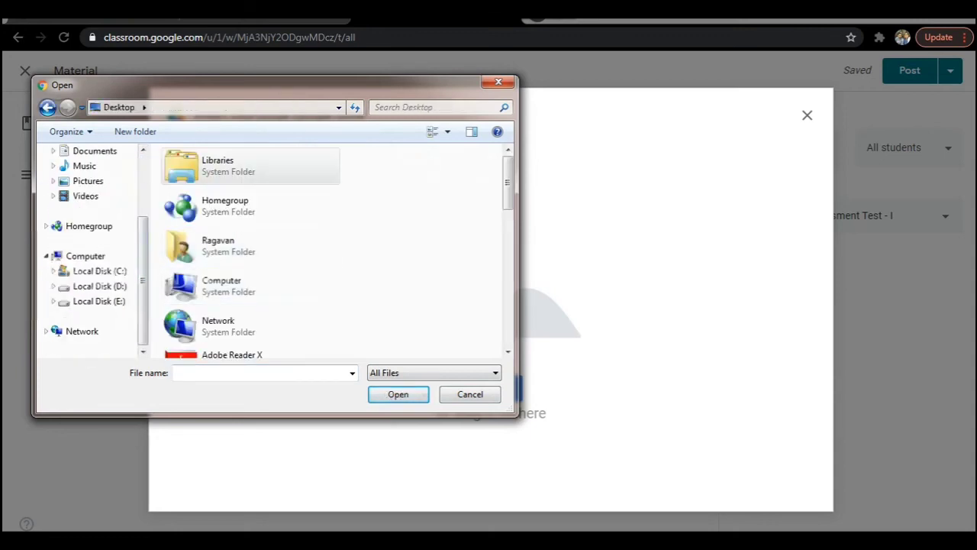
scroll(359, 191, "down", 10)
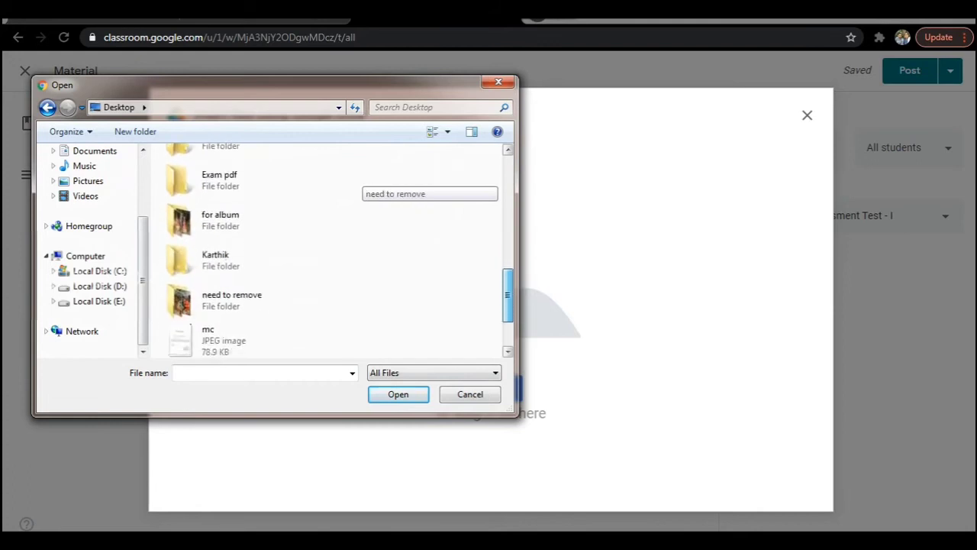
scroll(359, 191, "up", 4)
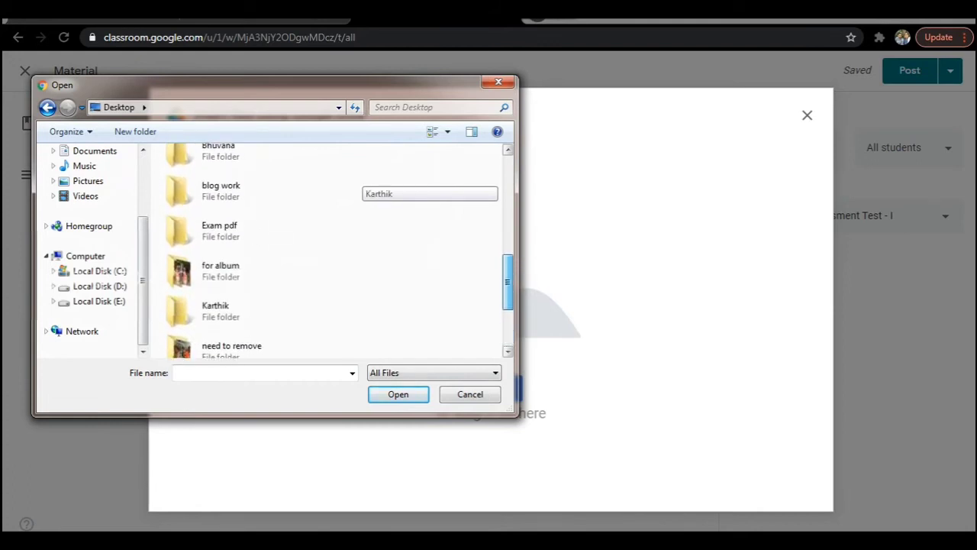
scroll(231, 260, "up", 1)
double_click(232, 259)
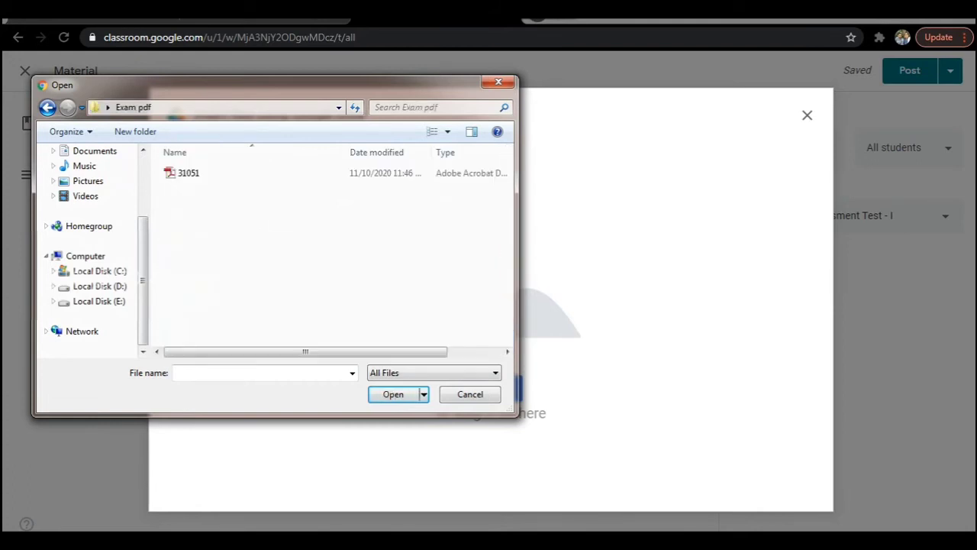
left_click(188, 172)
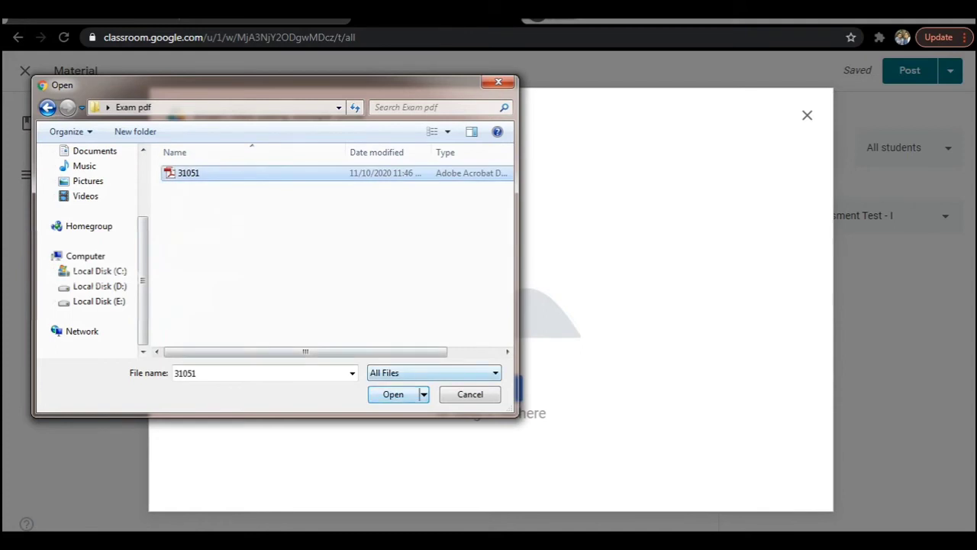
left_click(393, 394)
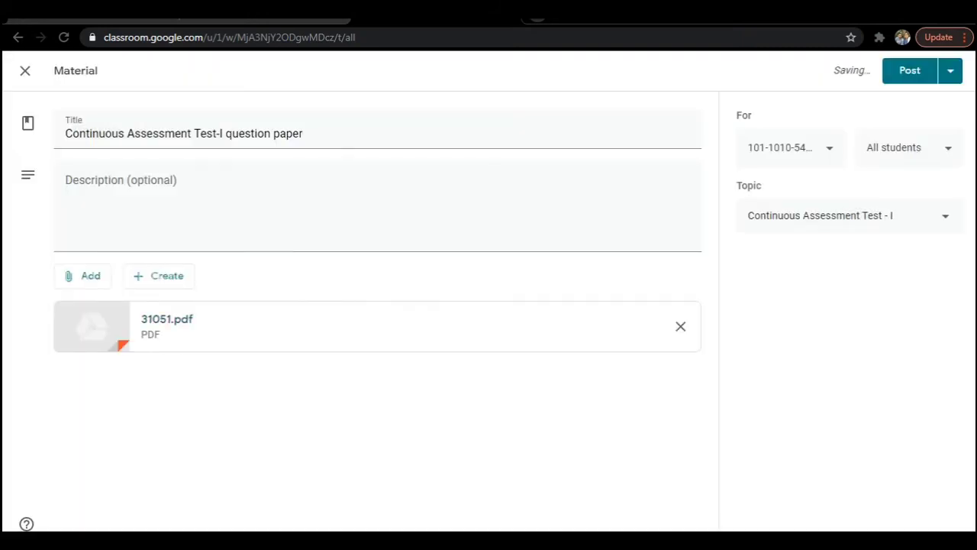
Save the question-paper material as a draft, cancelling a later attempt to post it.
left_click(950, 71)
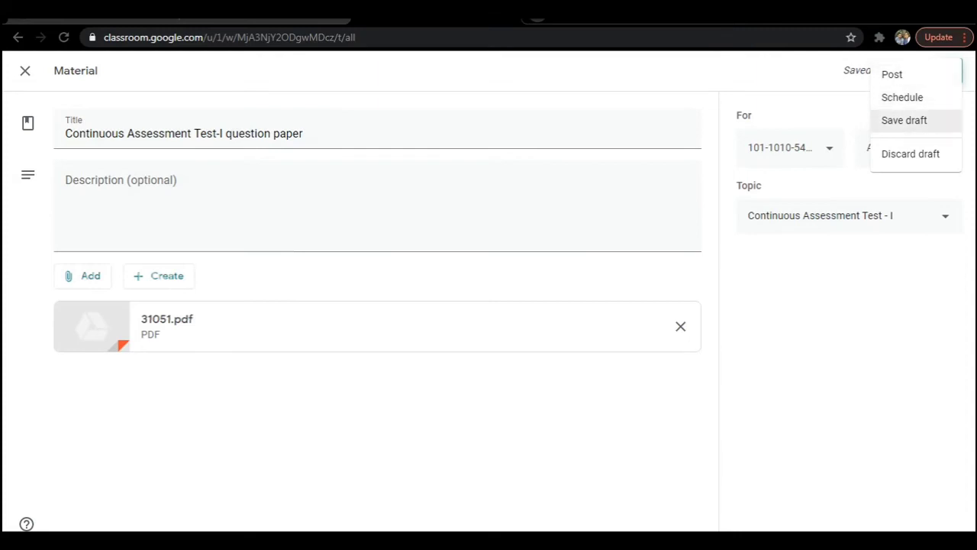
left_click(903, 120)
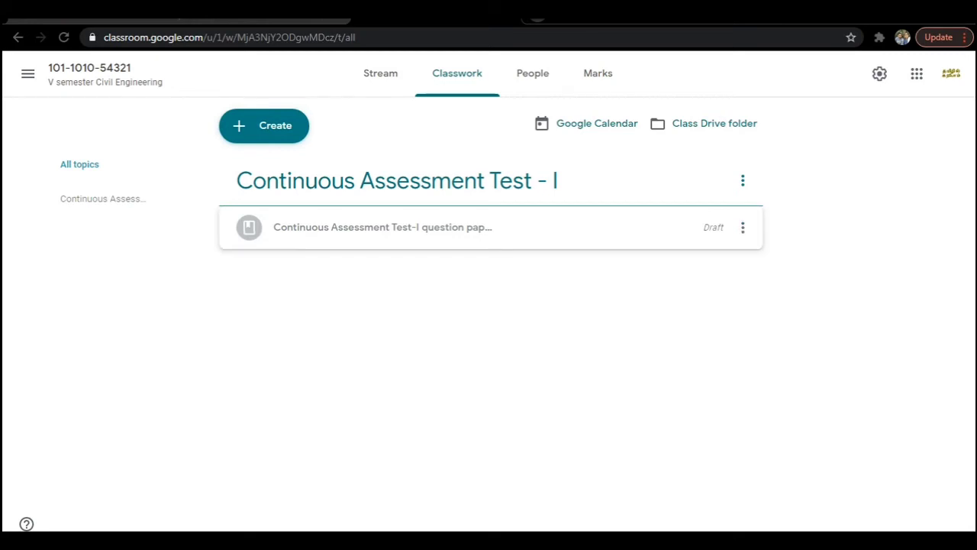
left_click(458, 226)
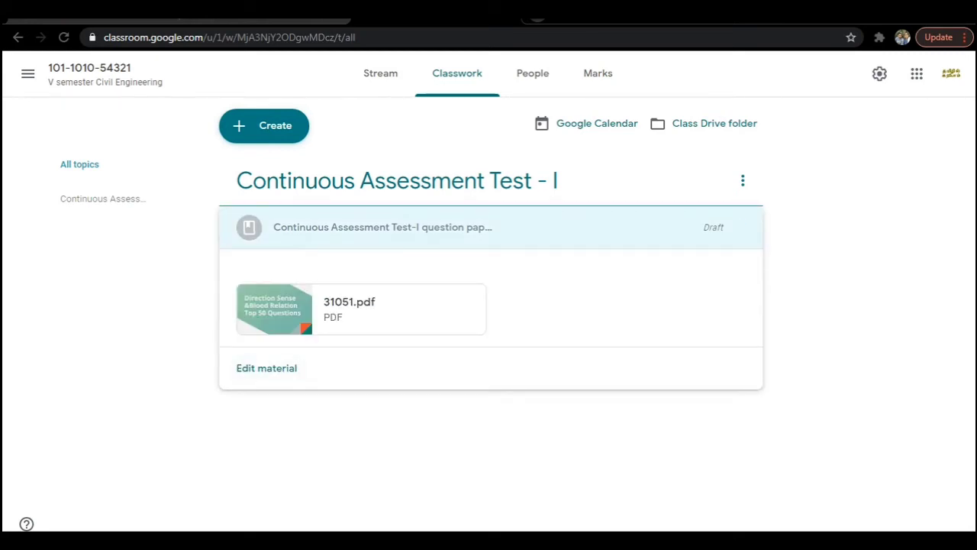
left_click(267, 368)
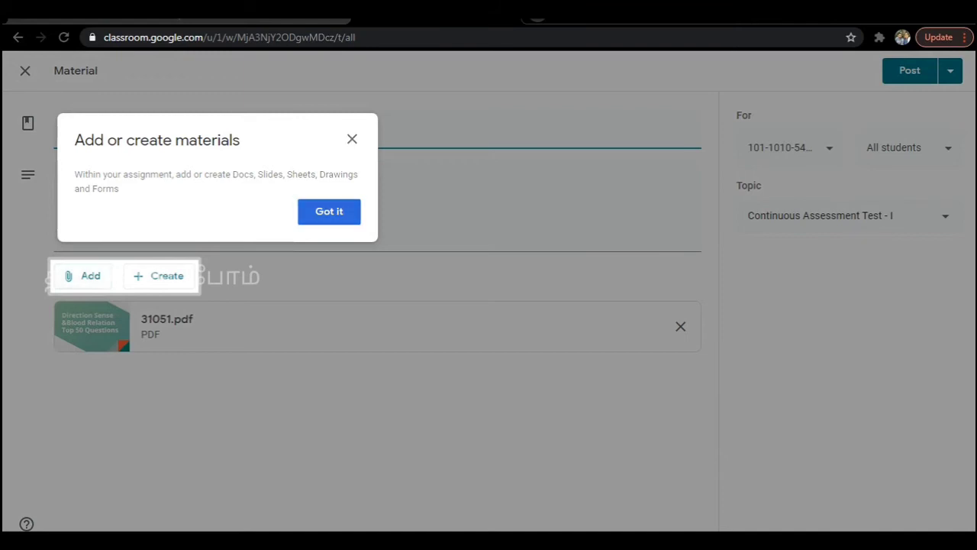
left_click(328, 213)
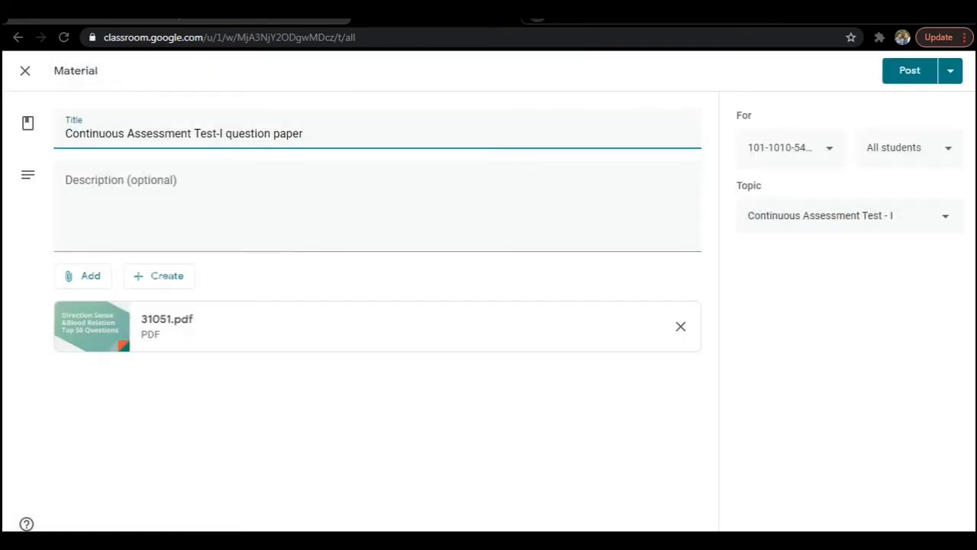
left_click(910, 71)
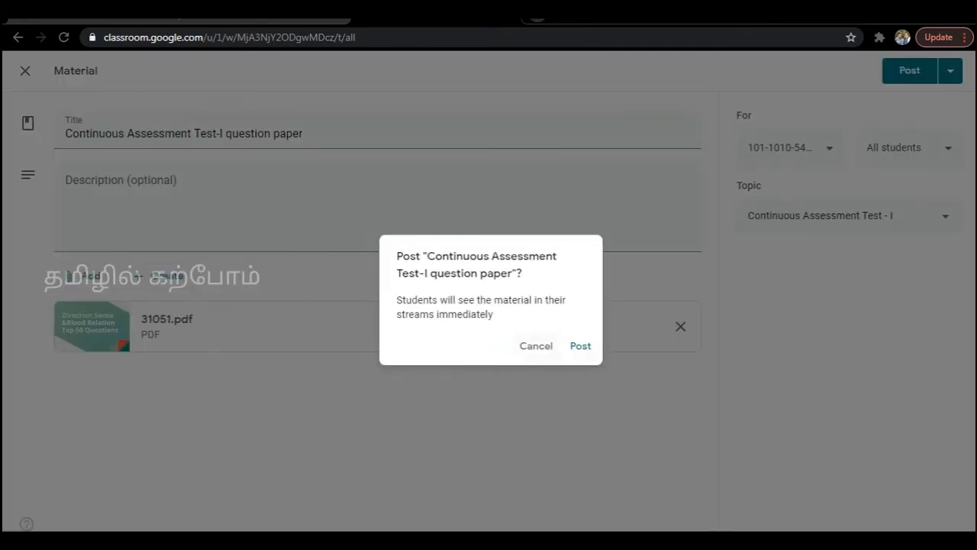
left_click(580, 346)
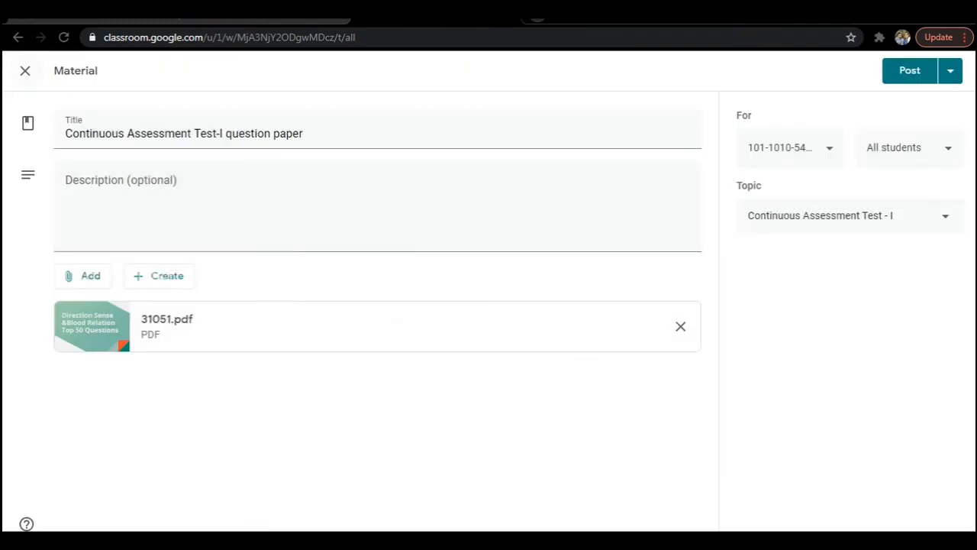
left_click(25, 71)
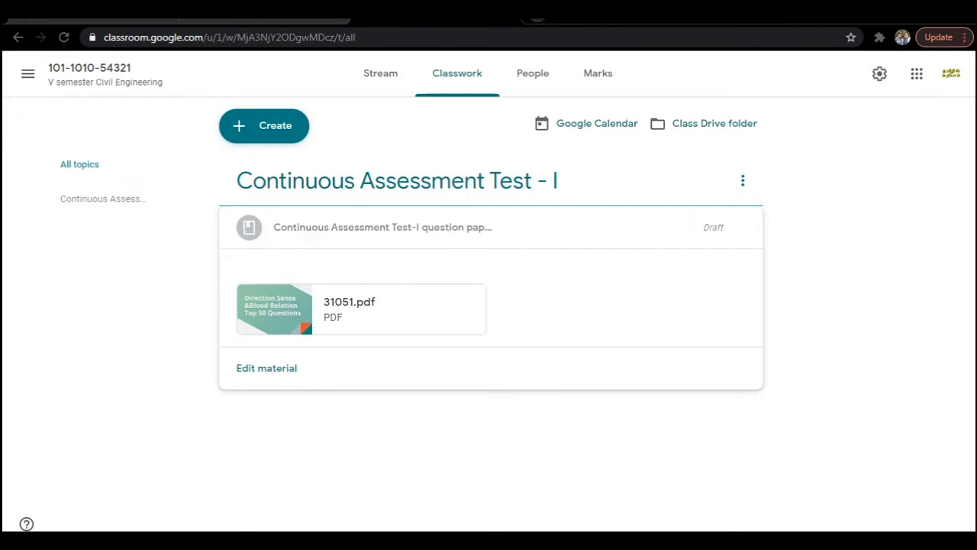
left_click(264, 125)
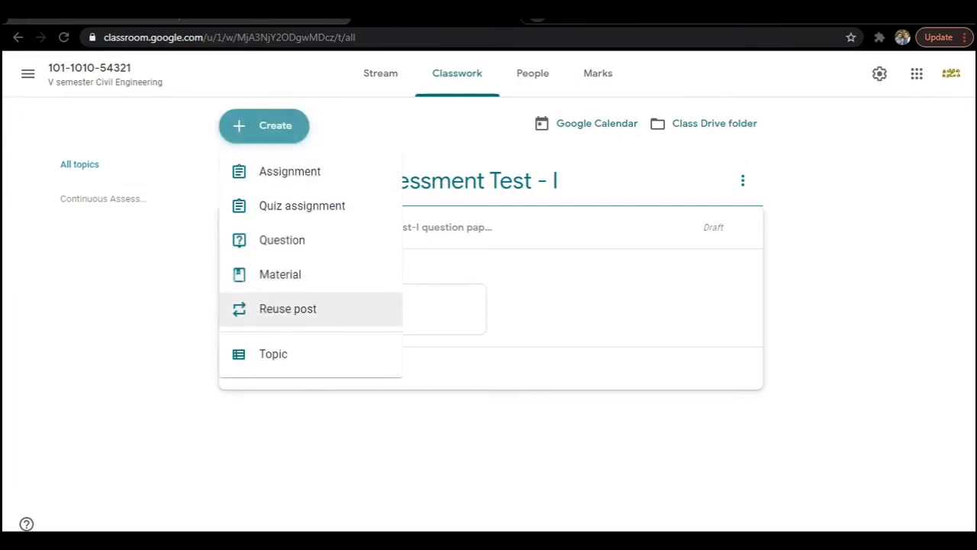
Start a quiz assignment titled 'CAT-I Answer sheet upload'.
left_click(301, 205)
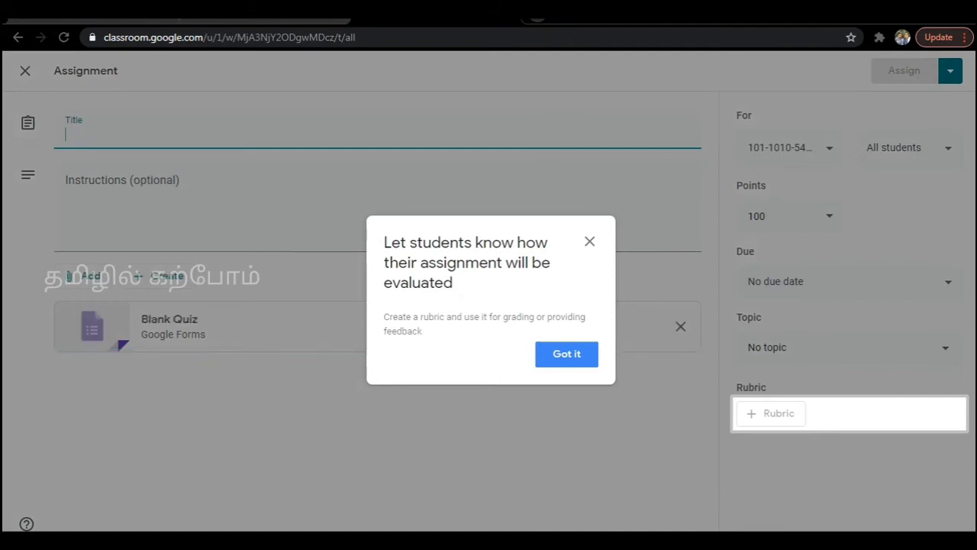
key("Escape")
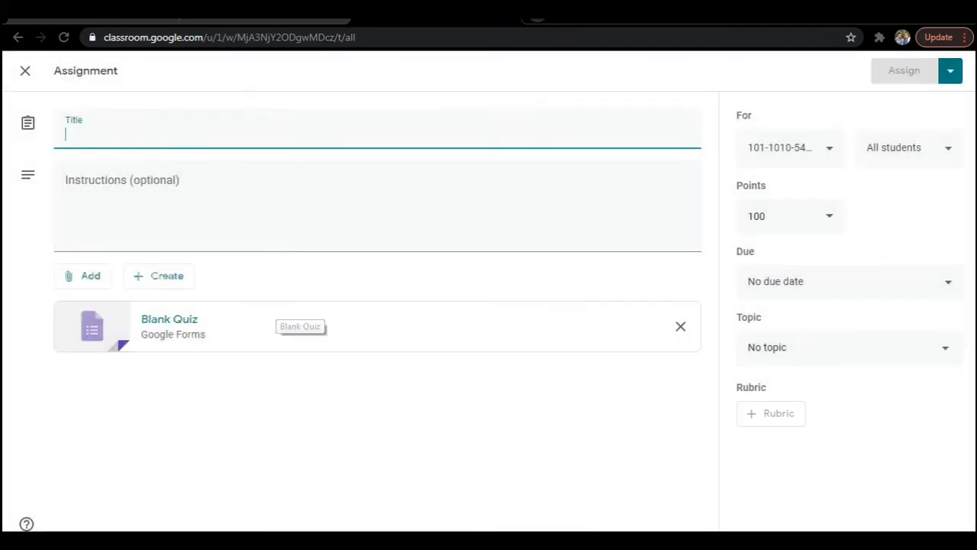
type("CAT")
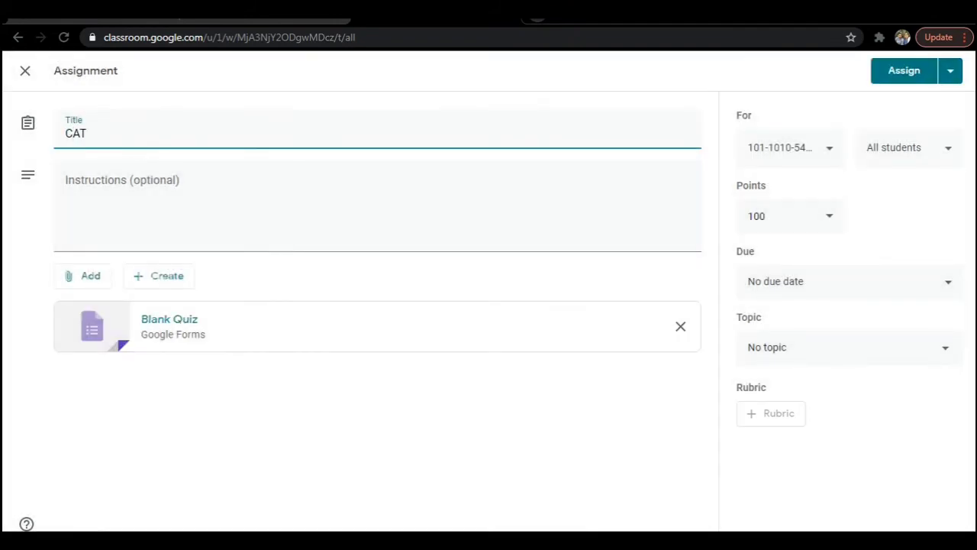
type("-I ")
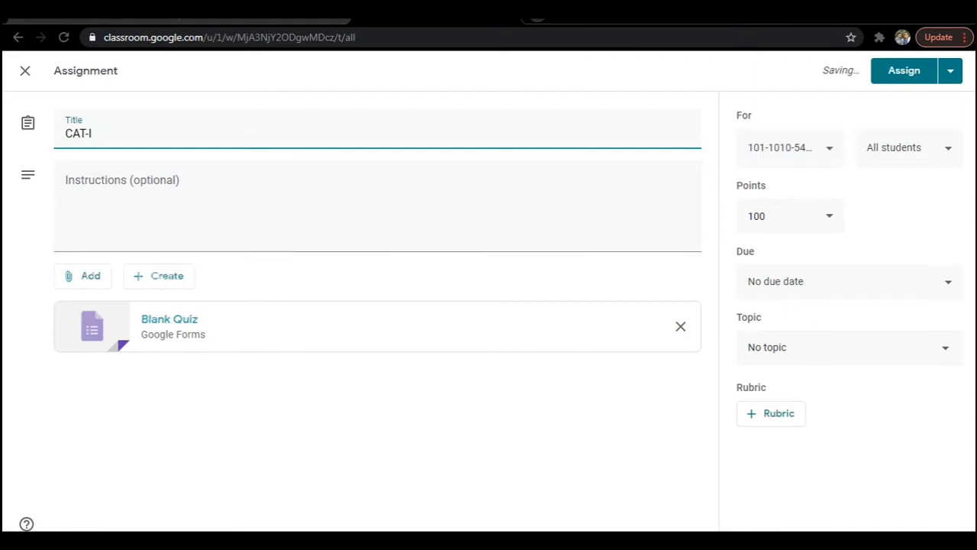
type("Answer sh")
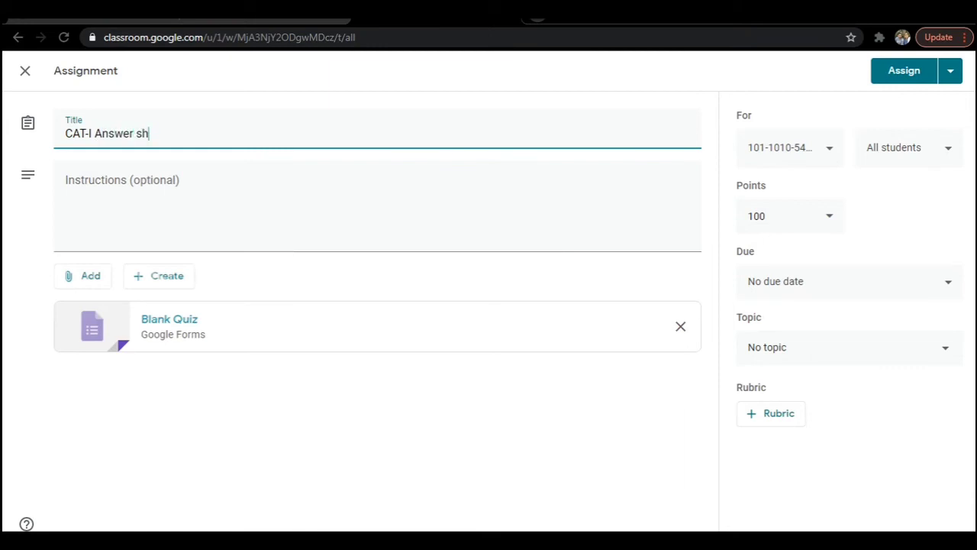
type("eet upload")
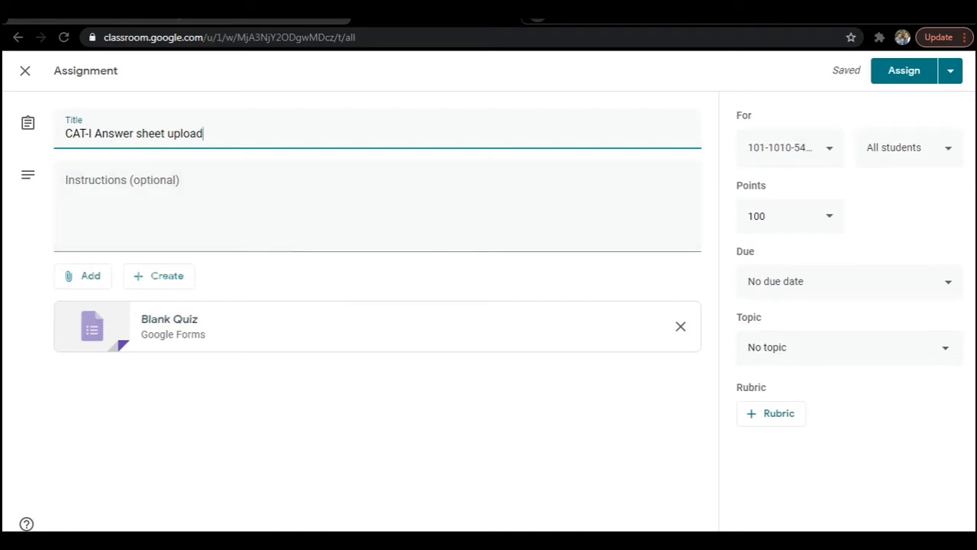
left_click(169, 319)
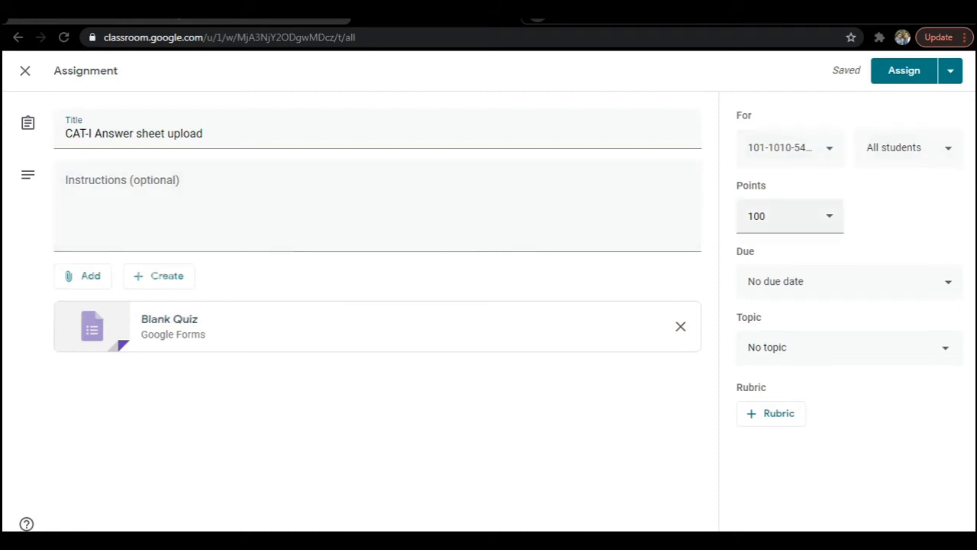
Set the quiz to 50 points, due 18-Nov-2020 at 1:00 pm.
left_click(787, 217)
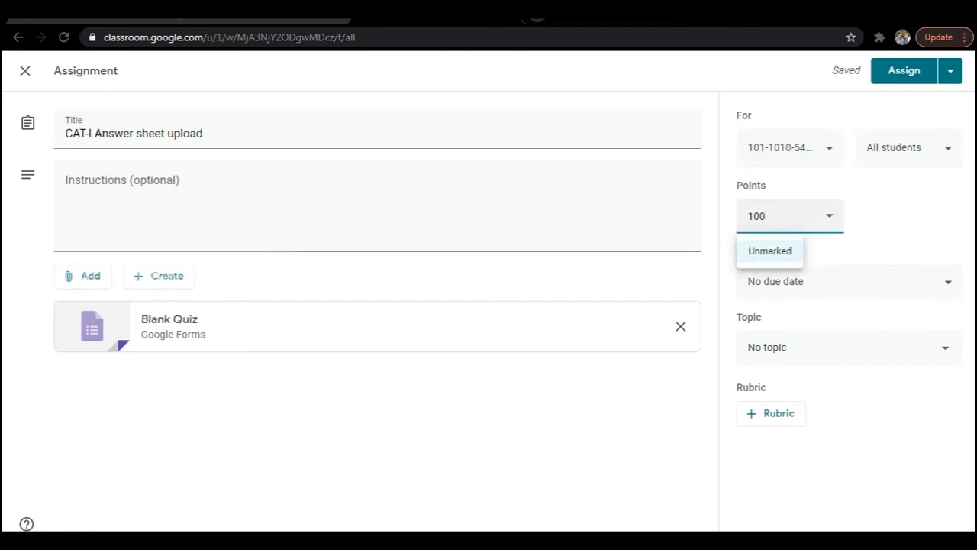
key("BackSpace")
key("BackSpace")
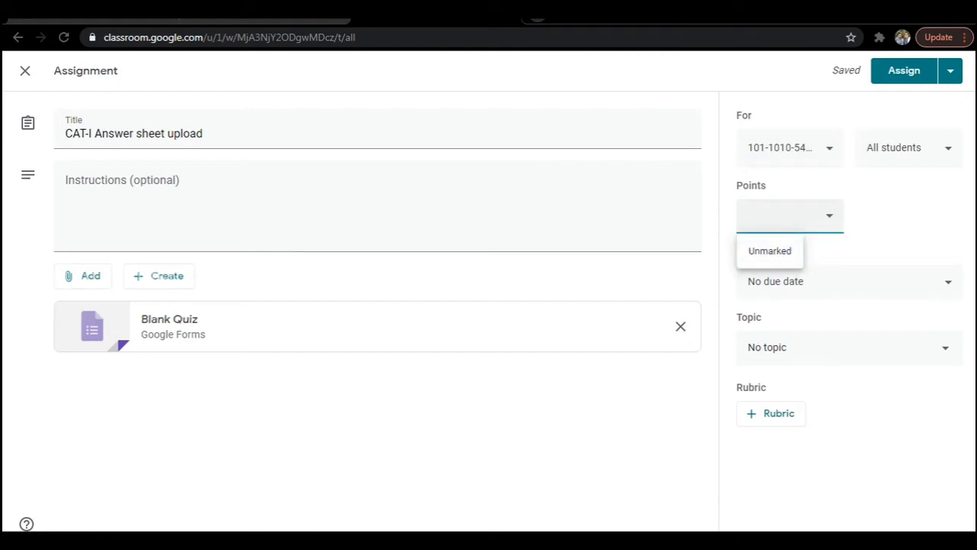
type("50")
left_click(944, 280)
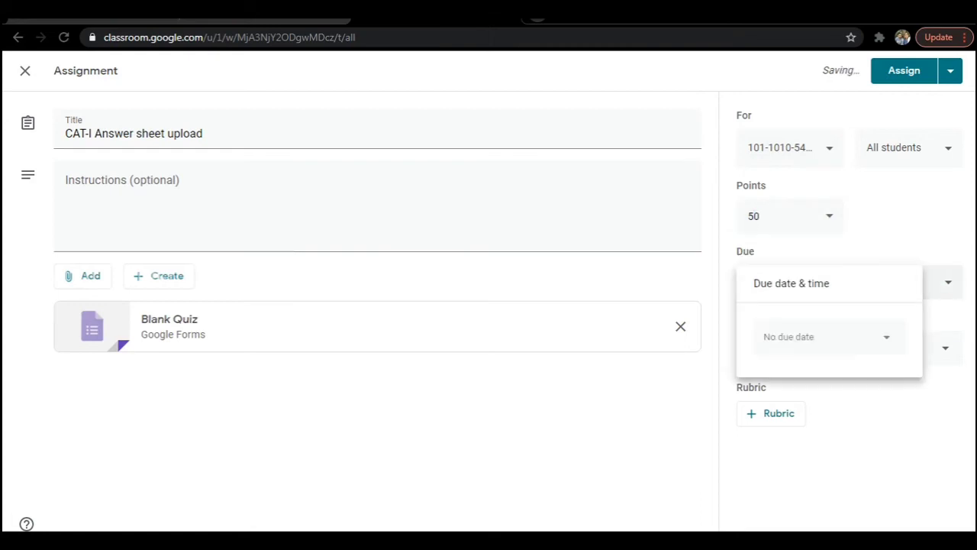
left_click(827, 337)
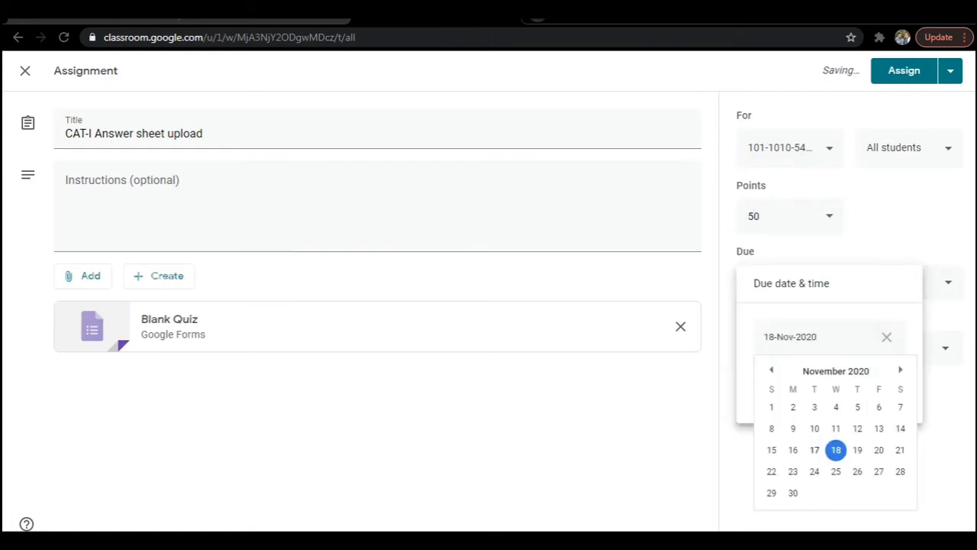
key("Return")
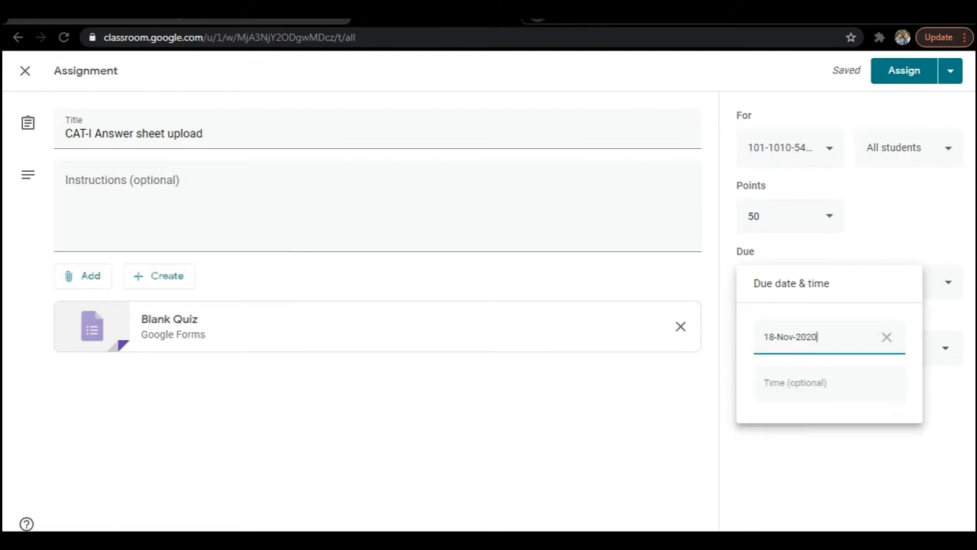
key("Tab")
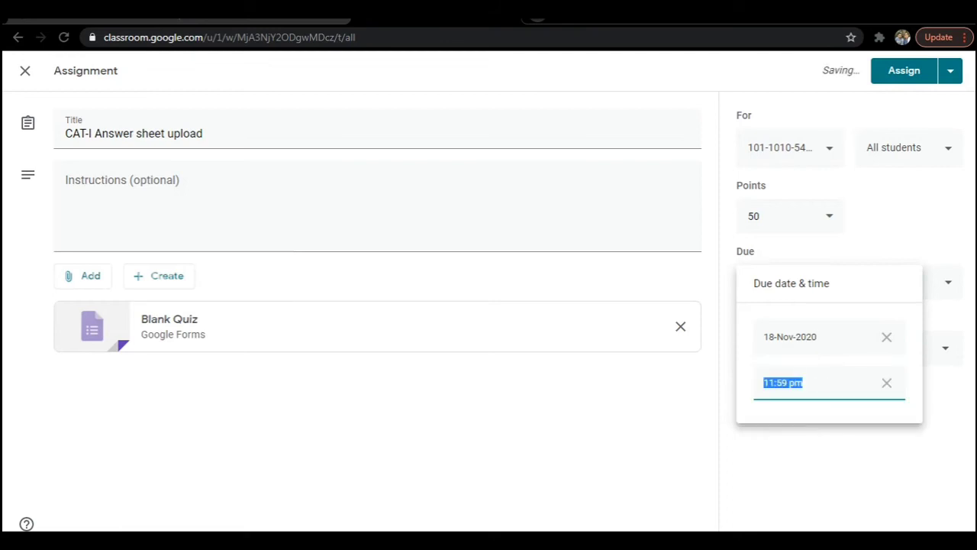
type("13")
key("Return")
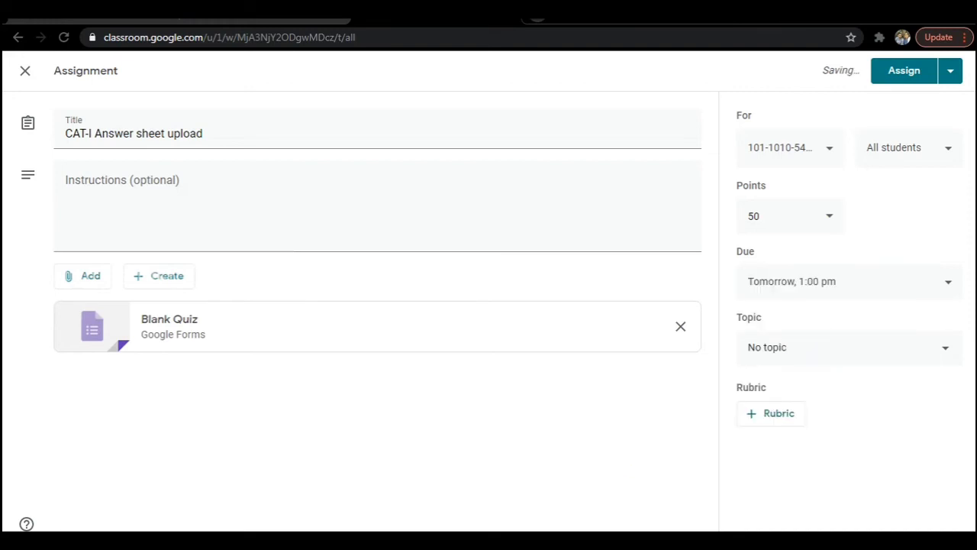
File the quiz under Continuous Assessment Test - I and switch to its Blank Quiz form.
key("Tab")
key("Return")
key("Down")
key("Down")
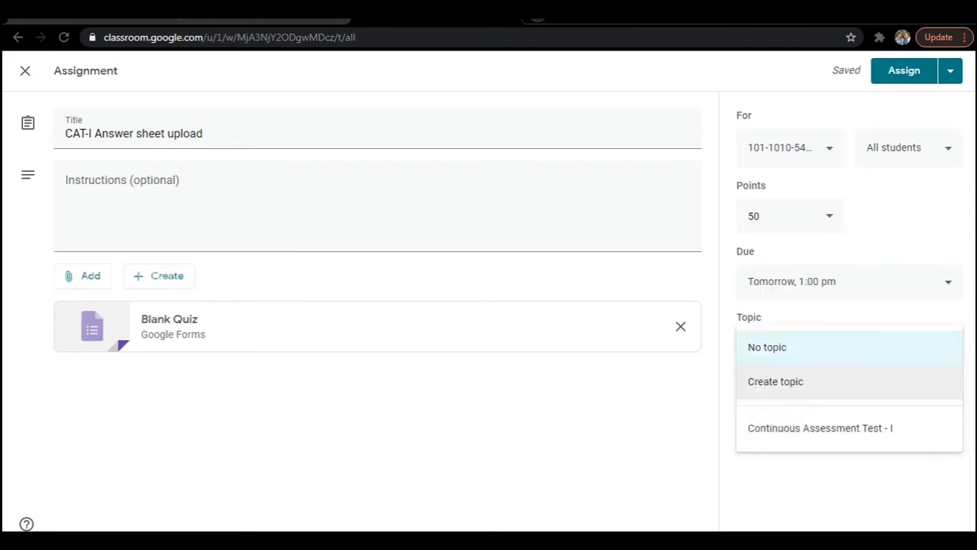
key("Return")
key("ctrl+Tab")
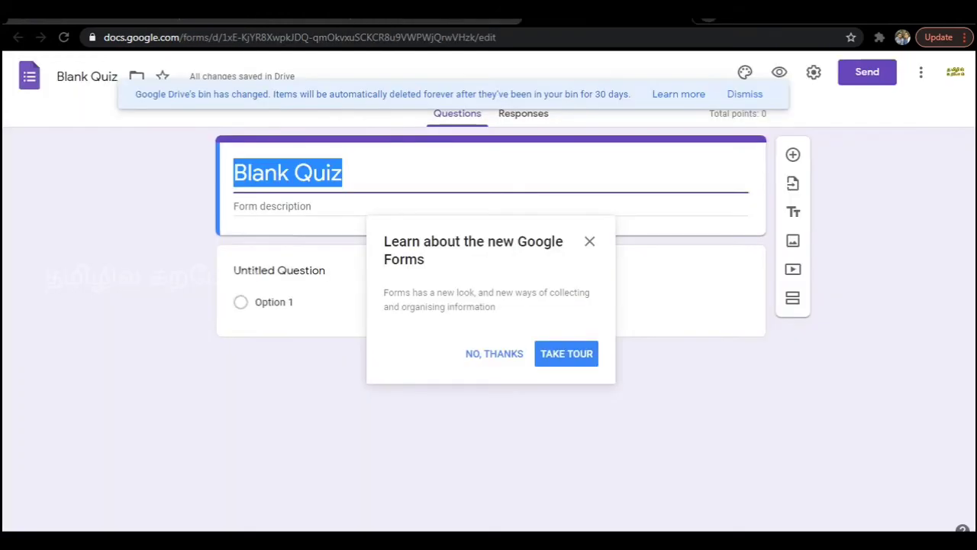
type("CA")
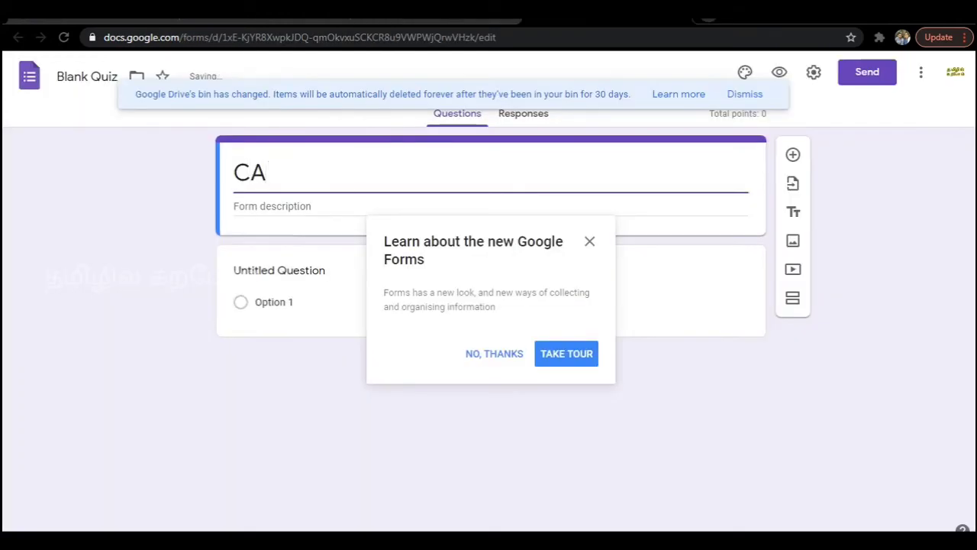
type("1-")
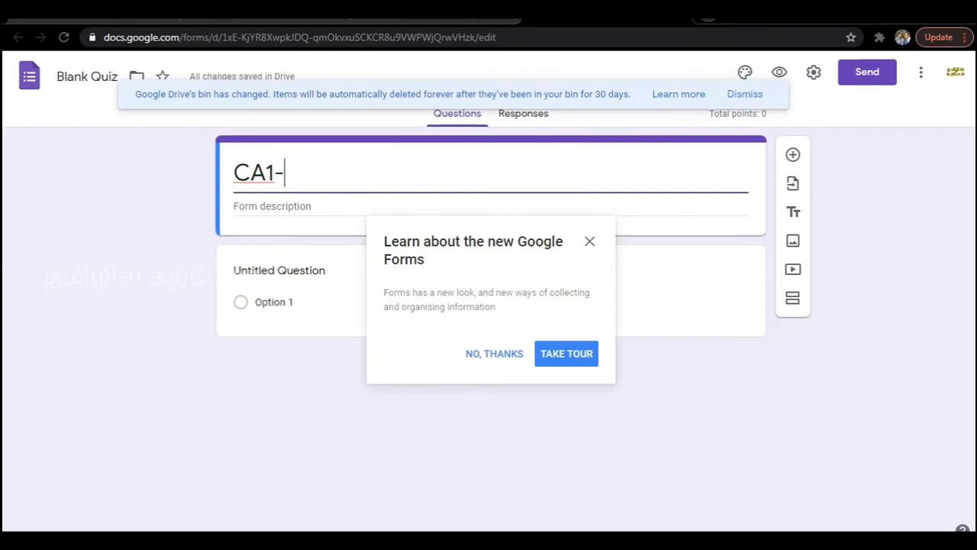
type("101-")
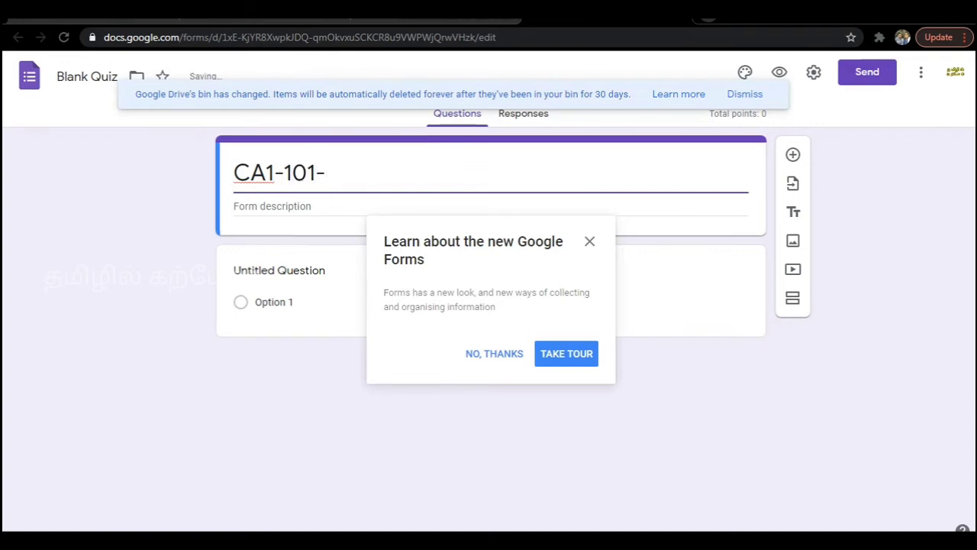
type("10")
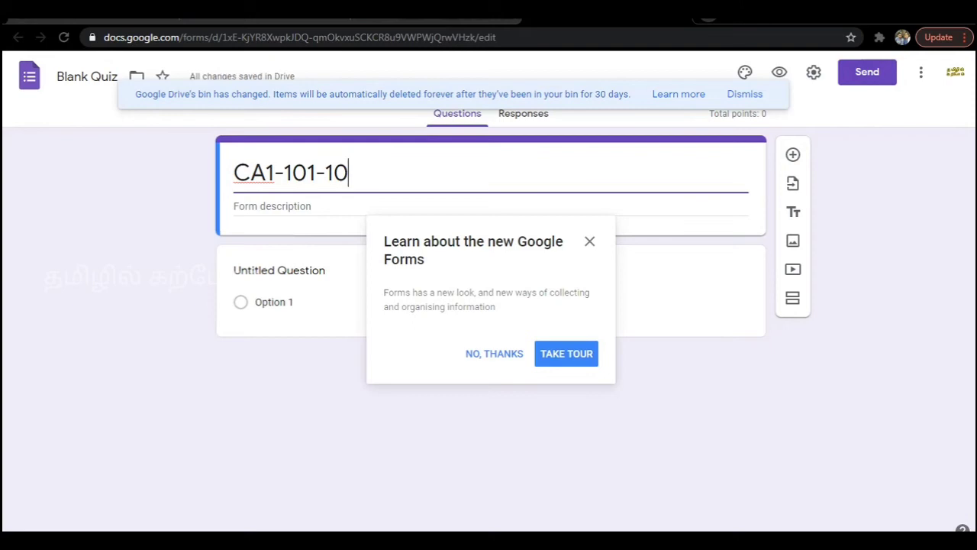
type("10")
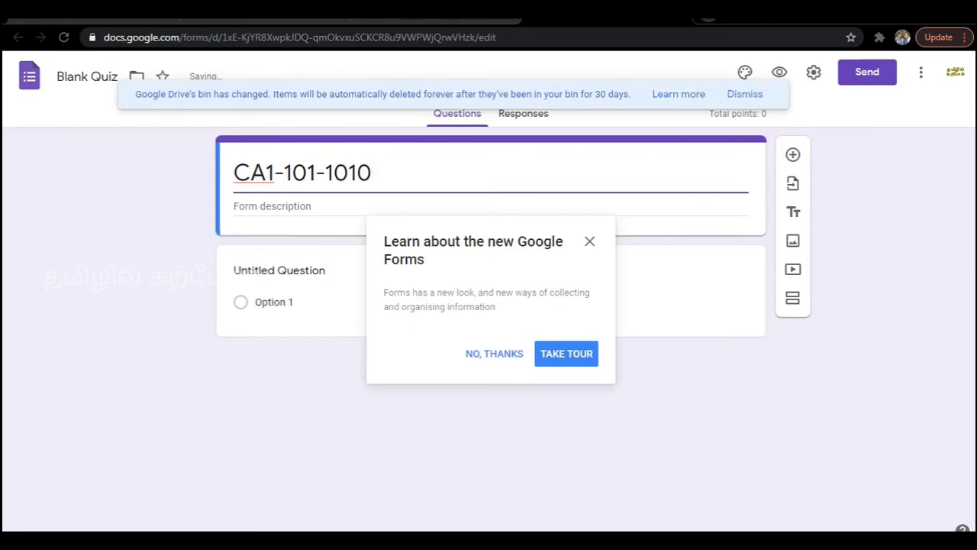
type("-54321")
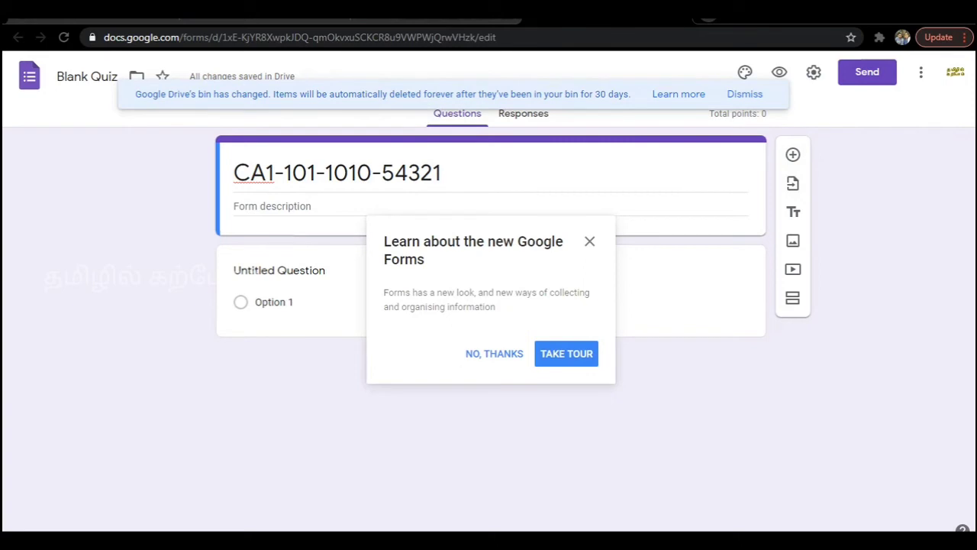
key("Escape")
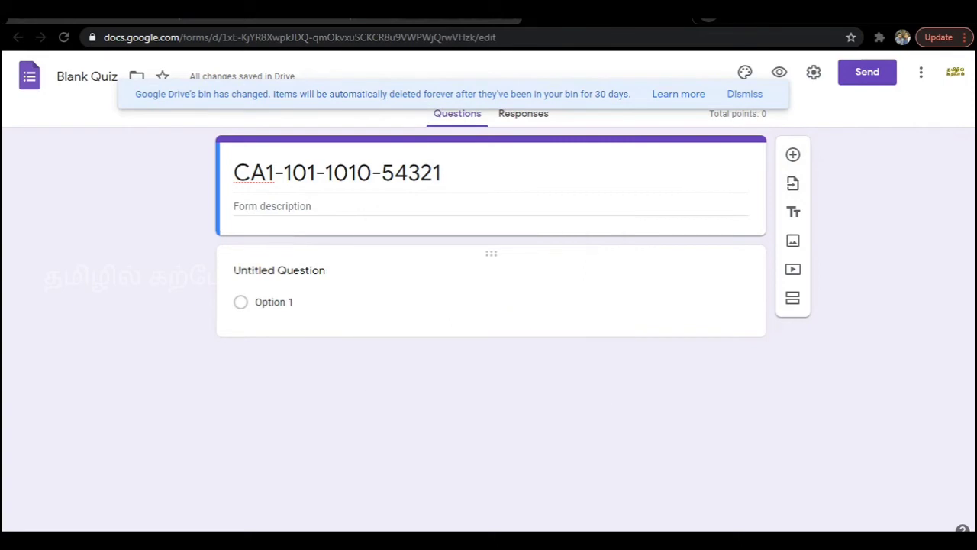
In General settings, collect email addresses, always send response receipts, and limit to 1 response.
left_click(814, 72)
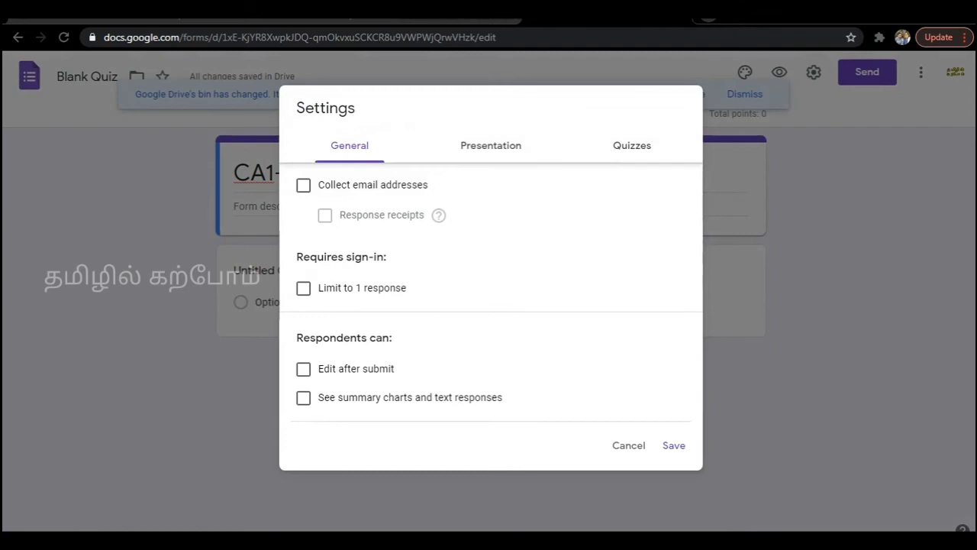
left_click(303, 185)
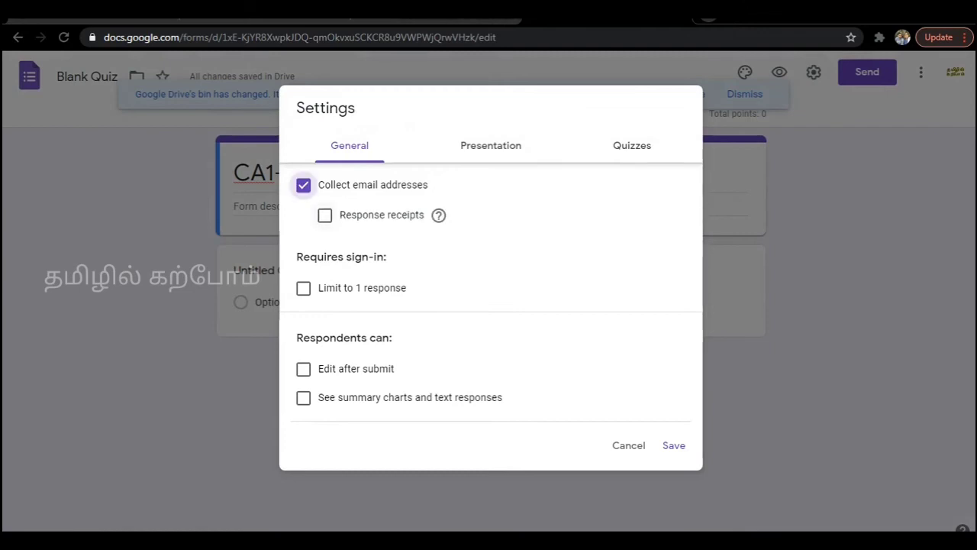
left_click(325, 215)
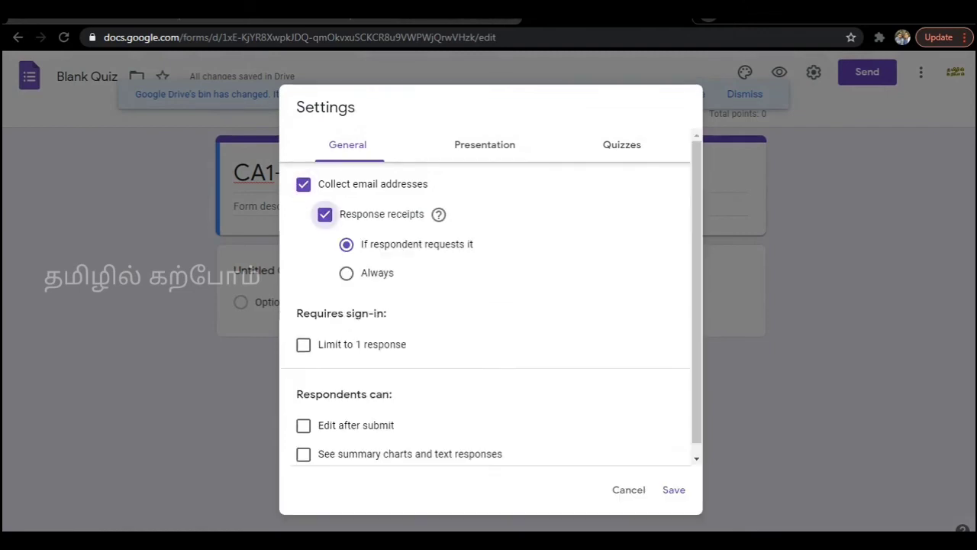
left_click(346, 273)
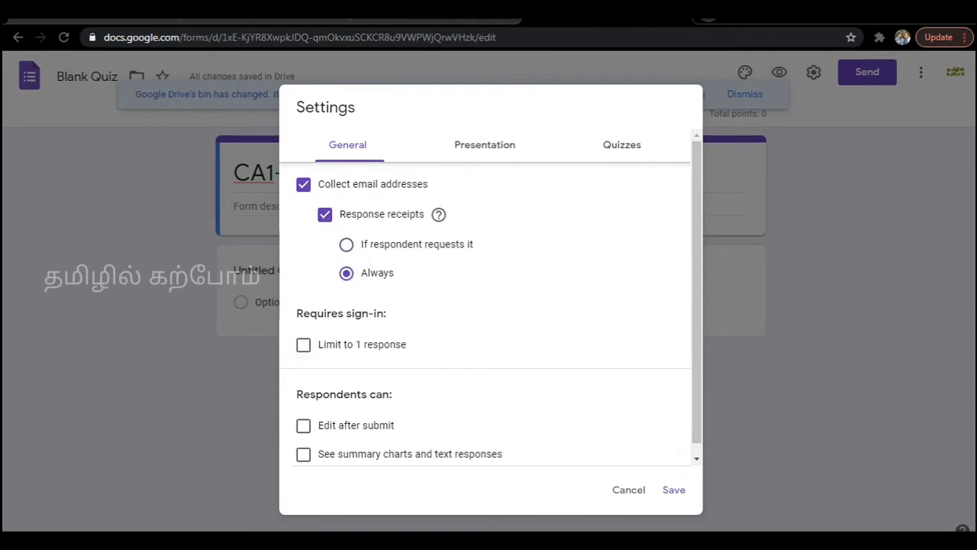
left_click(303, 345)
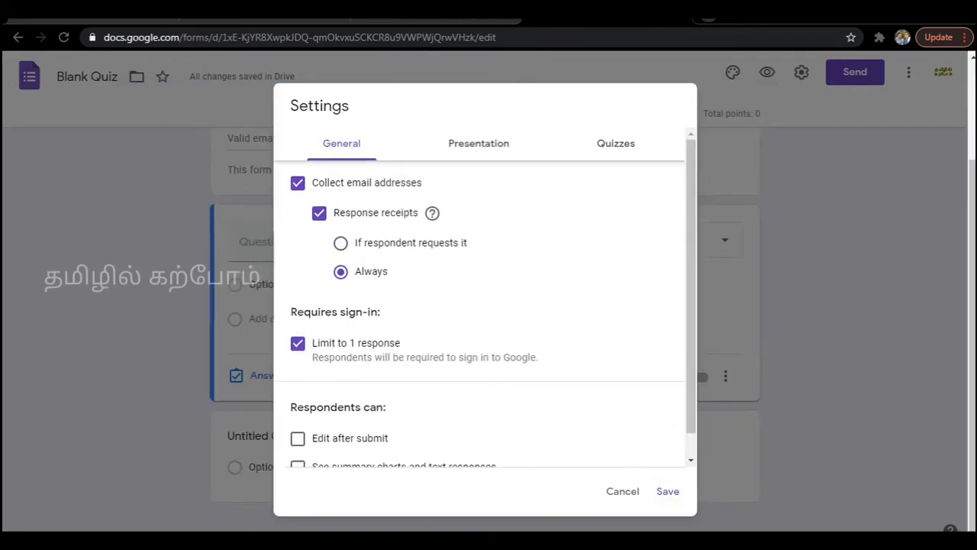
Switch off Make this a quiz in the Quizzes settings and save.
left_click(479, 144)
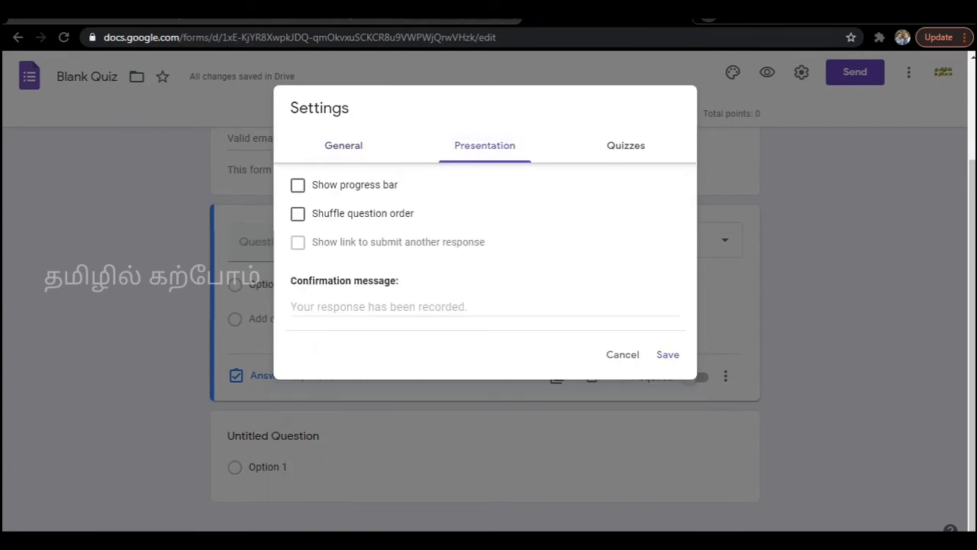
left_click(619, 145)
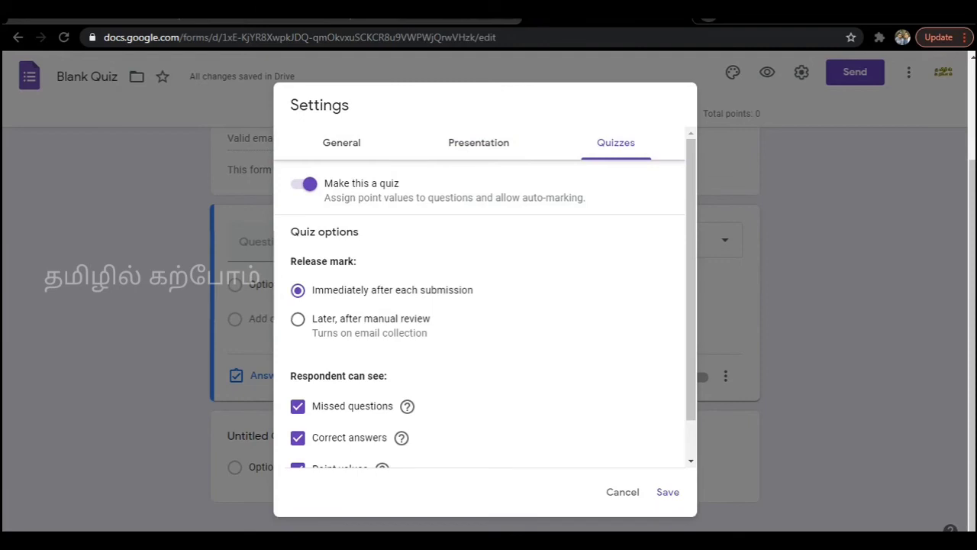
left_click(304, 183)
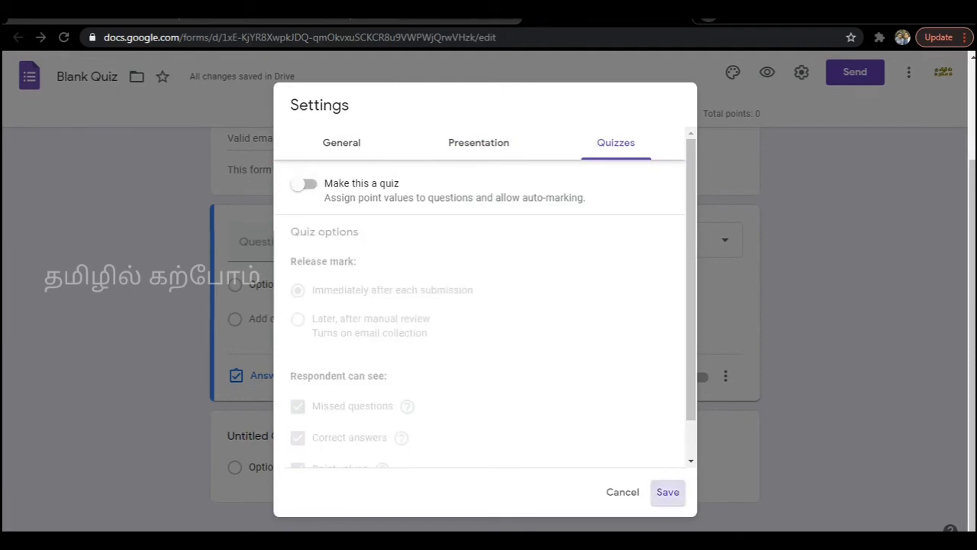
left_click(668, 492)
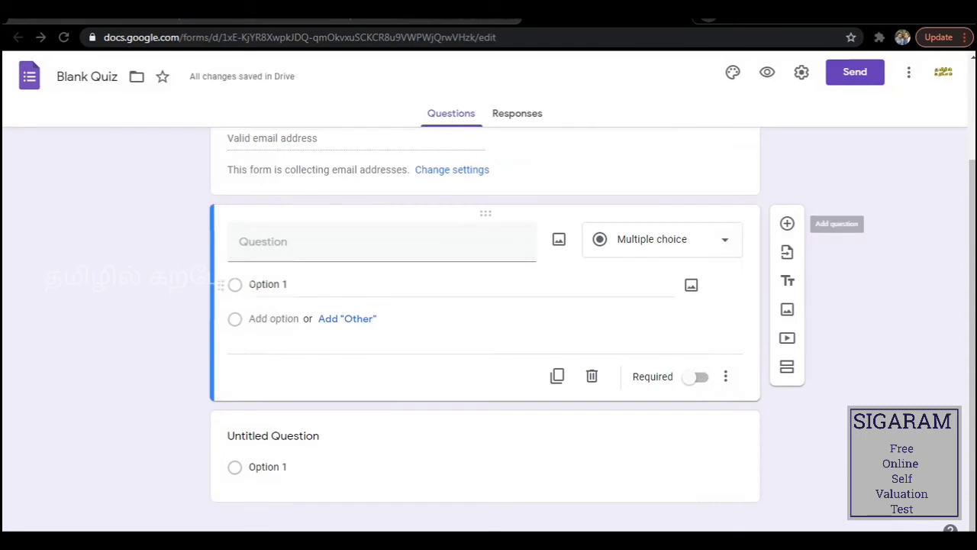
Title the first question 'Institution code' and mark it required.
scroll(485, 290, "up", 2)
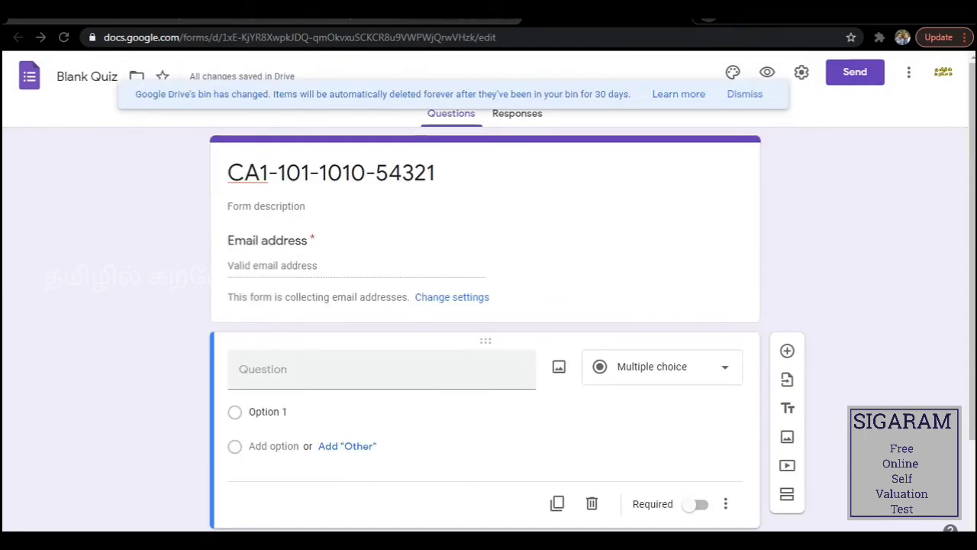
left_click(262, 369)
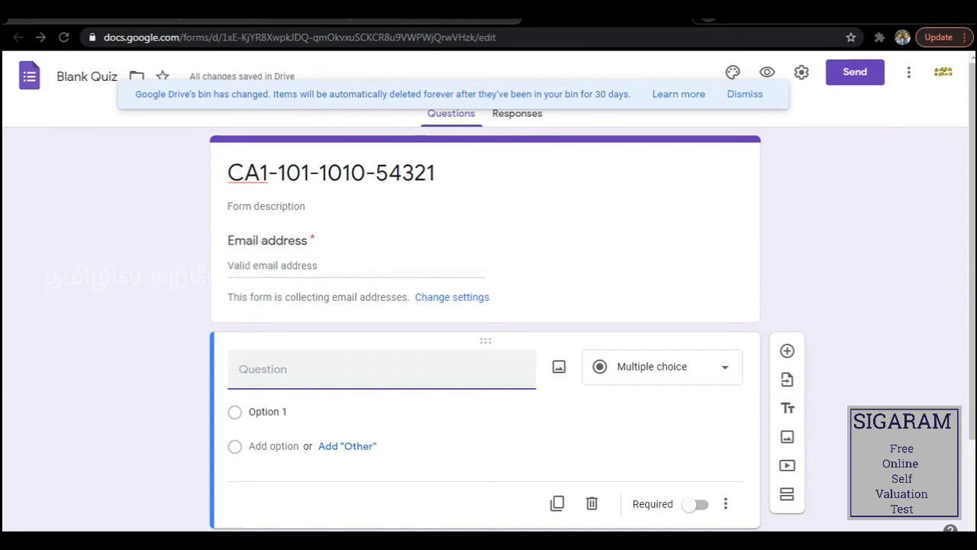
type("I")
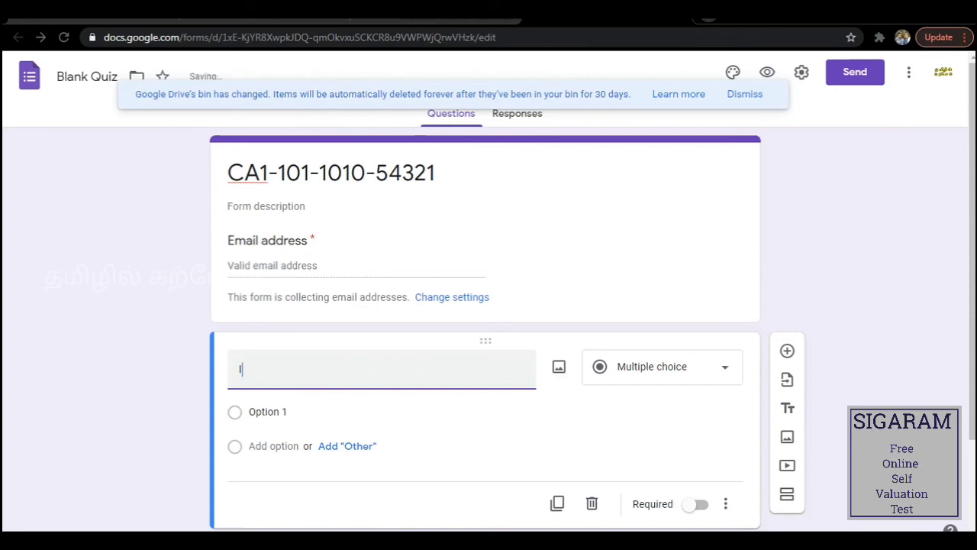
type("nstitution code")
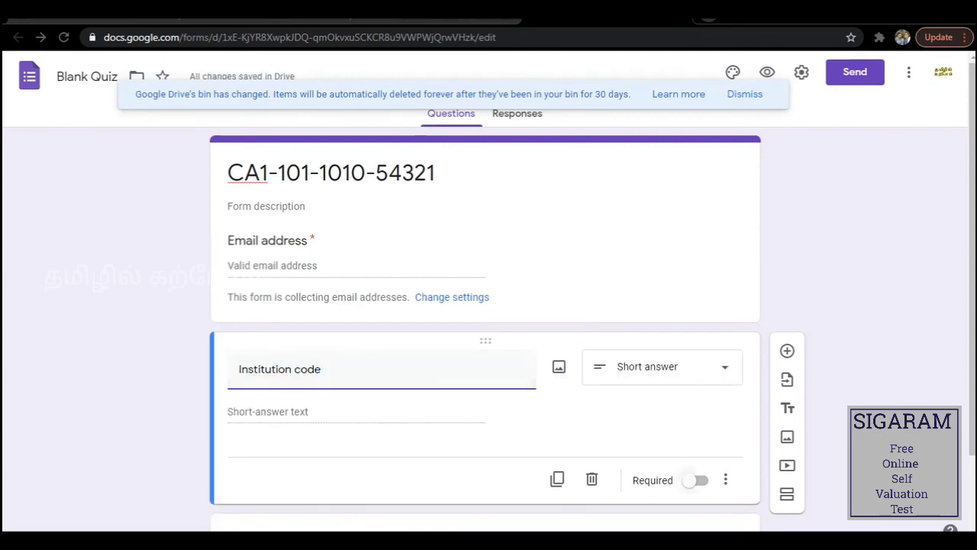
left_click(695, 480)
scroll(486, 328, "down", 1)
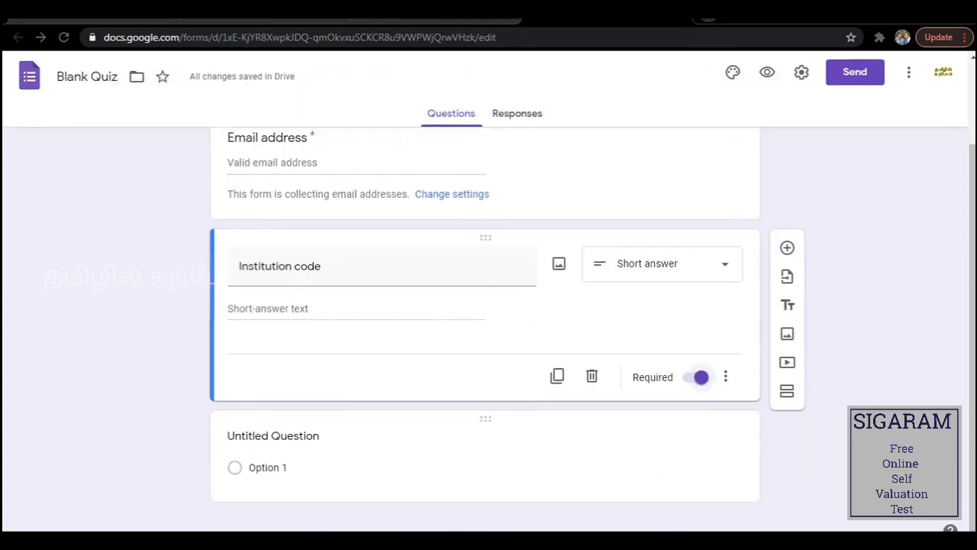
left_click(273, 435)
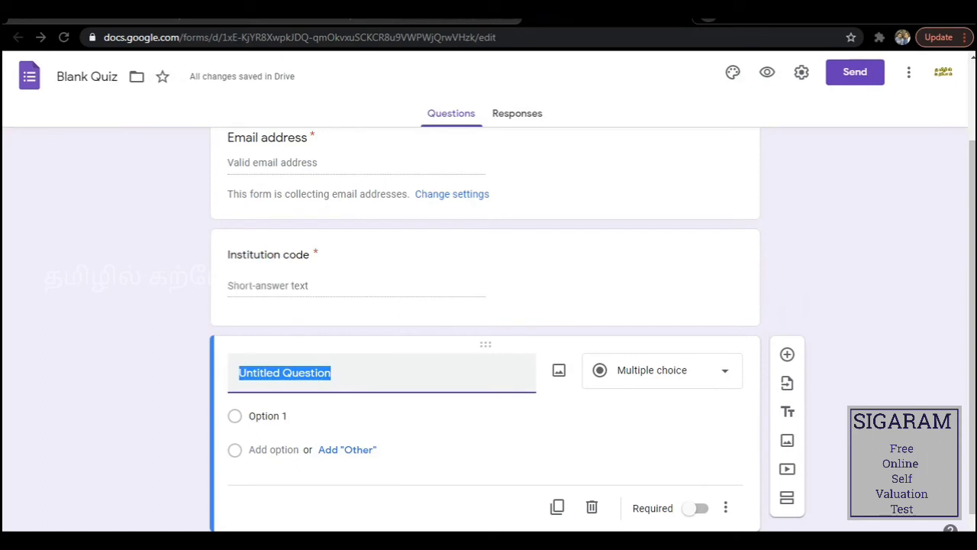
Title the question 'Register Number', make it Short answer and required, then add another question.
type("Res")
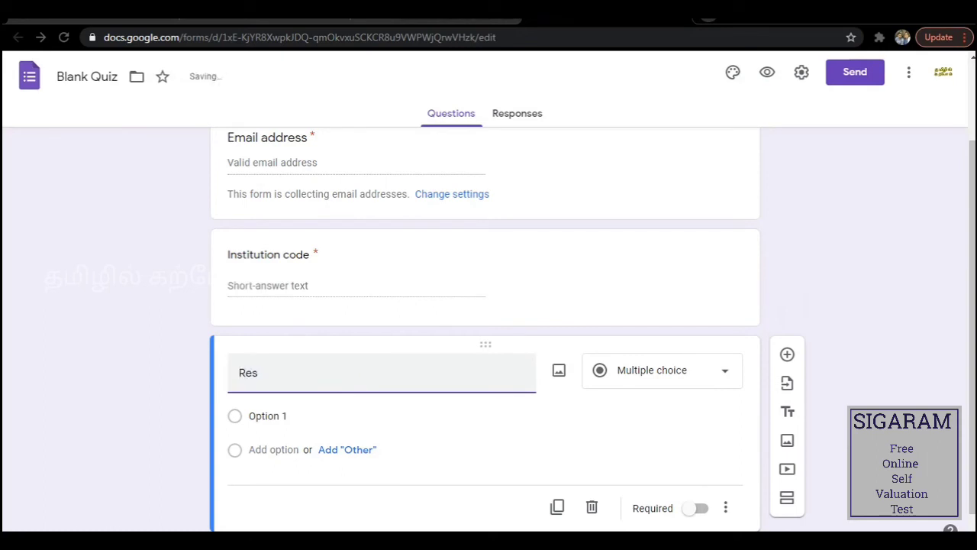
key("BackSpace")
type("gisy")
key("BackSpace")
type("ter Number")
left_click(723, 371)
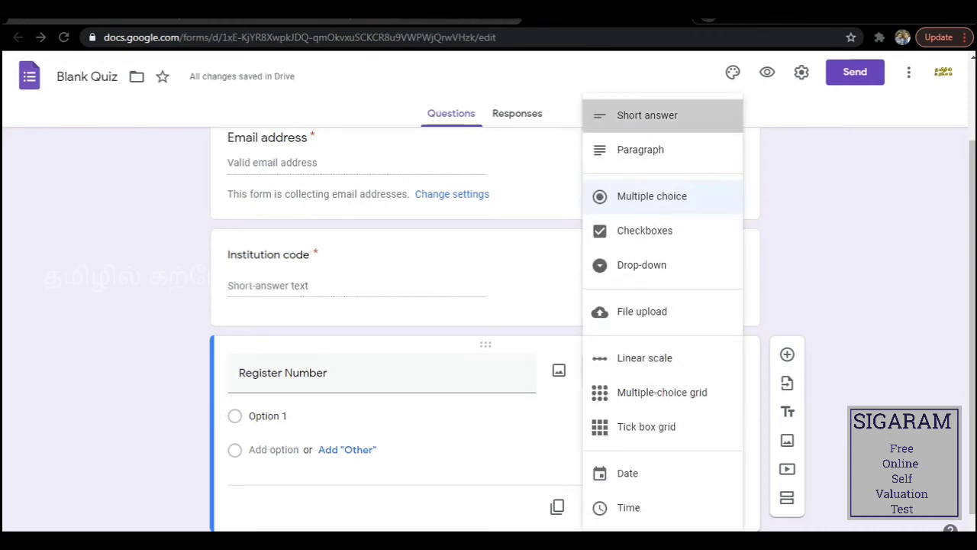
left_click(646, 116)
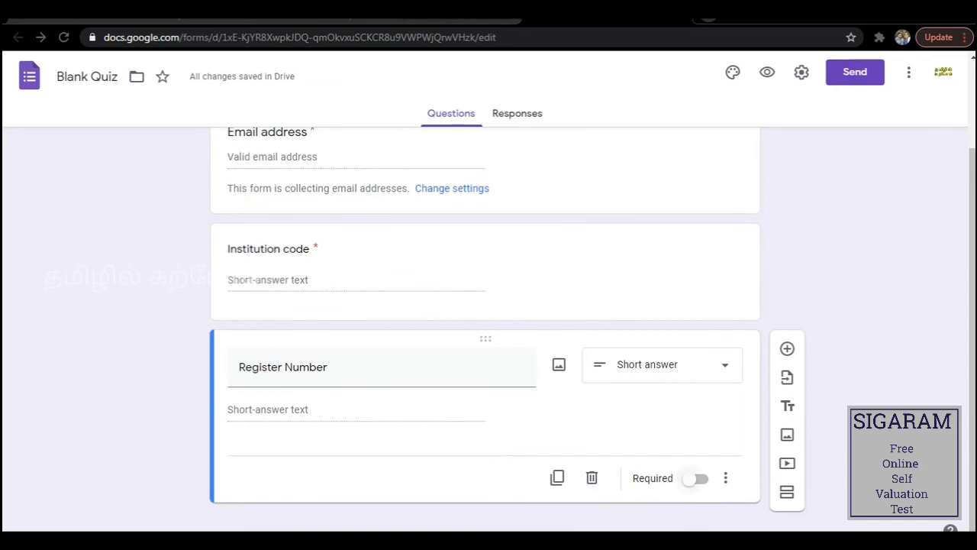
left_click(695, 478)
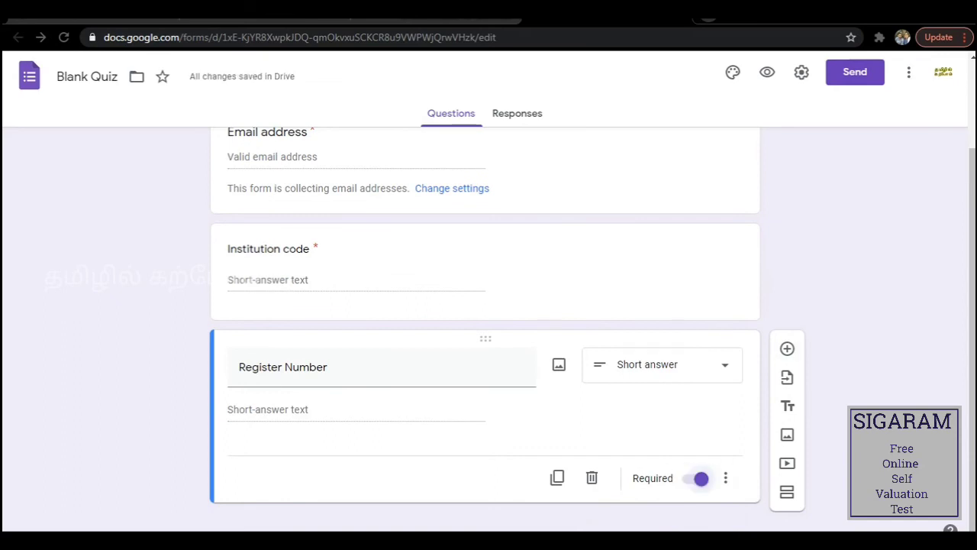
left_click(787, 349)
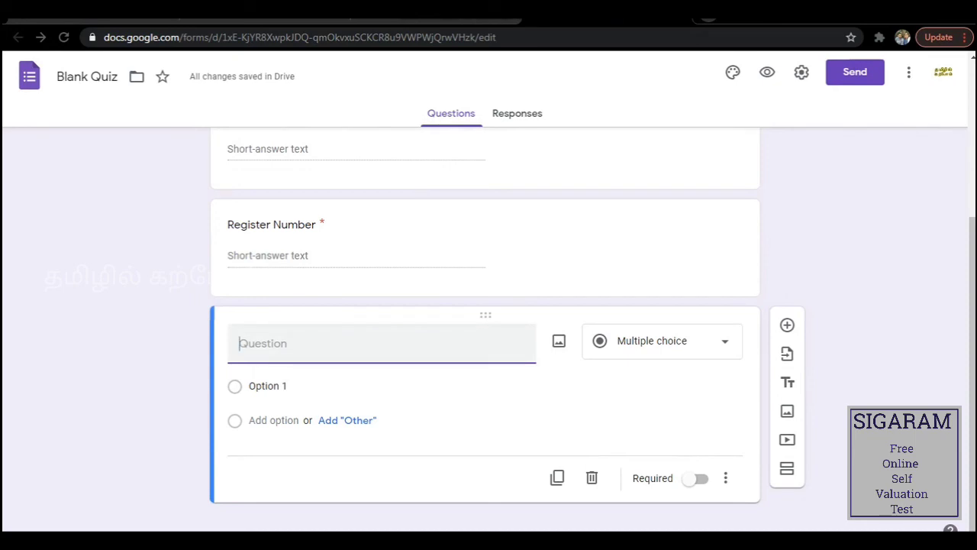
Enter 'Name of the Student' as the title, mark it required, and add a new question.
type("Name ")
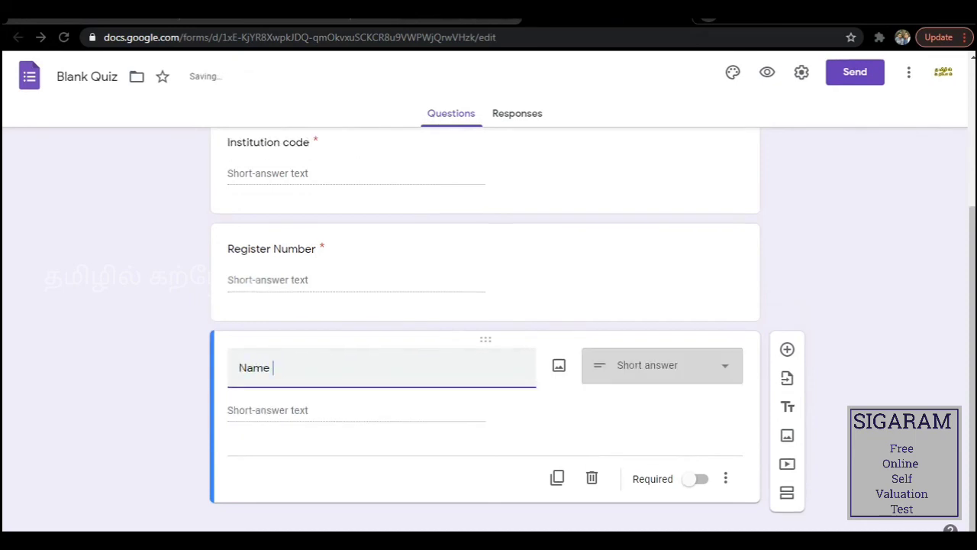
type("of the ")
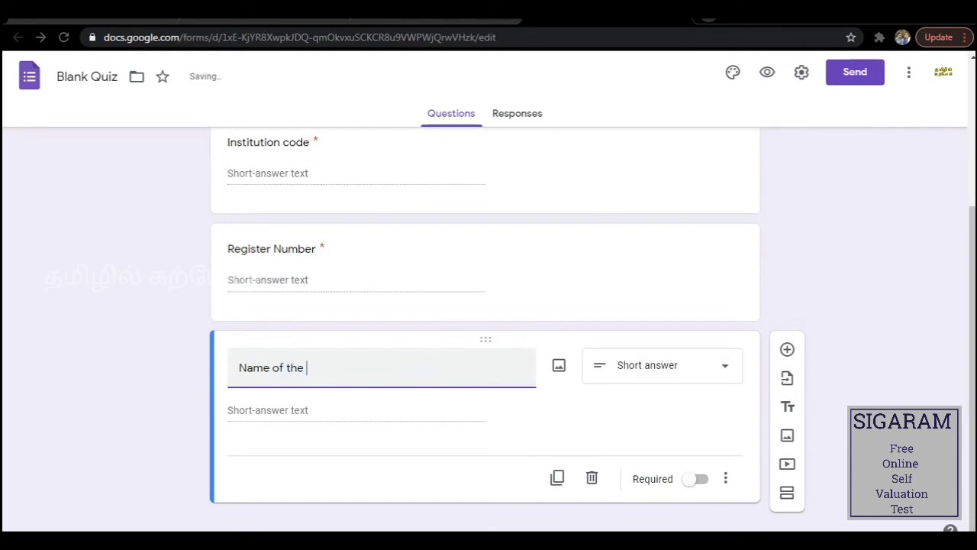
type("Stude")
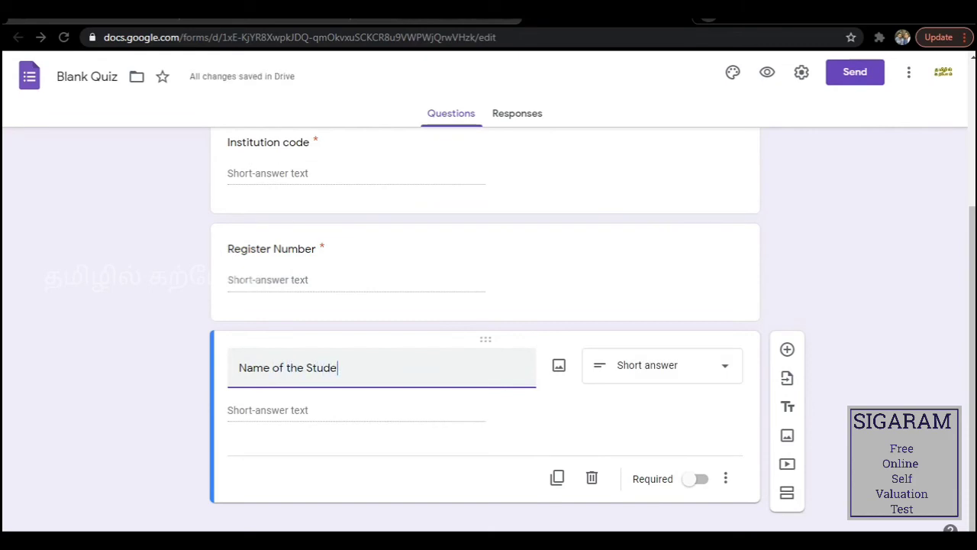
type("nt")
left_click(696, 478)
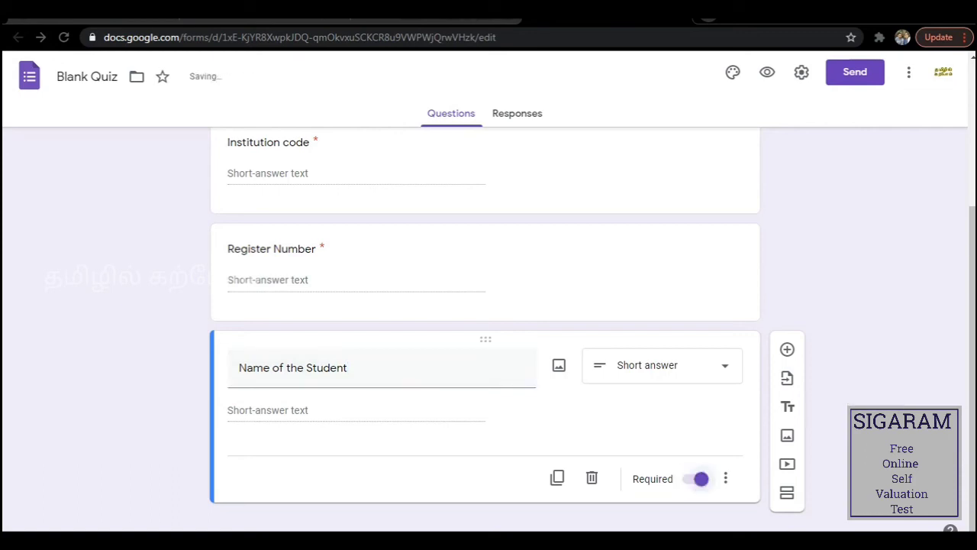
left_click(787, 349)
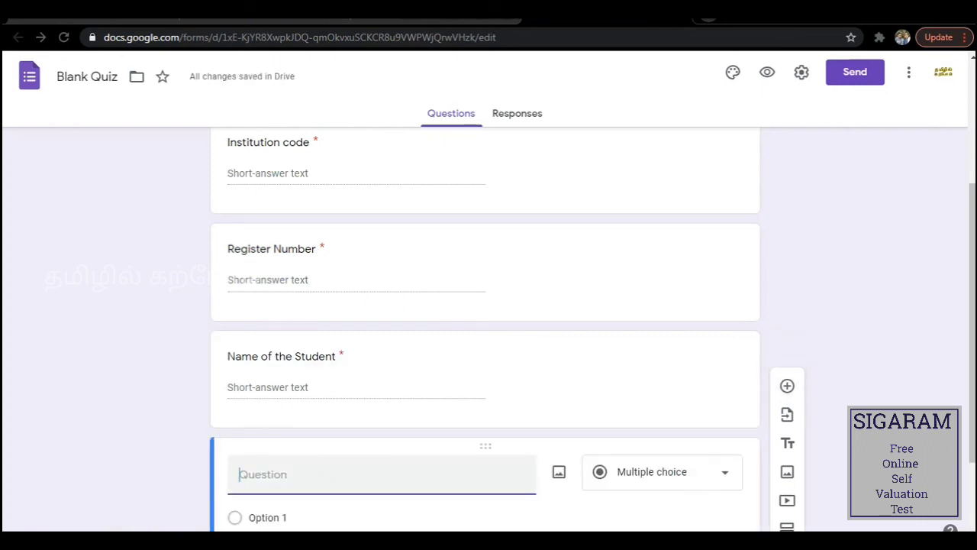
Title the question 'Subject Code', make it Short answer and required, then add another question.
type("Su")
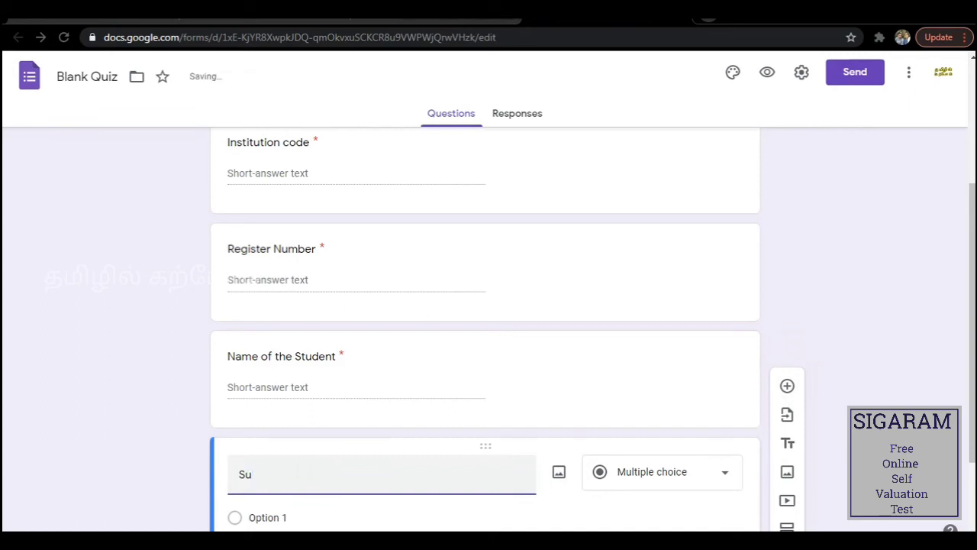
type("bject ")
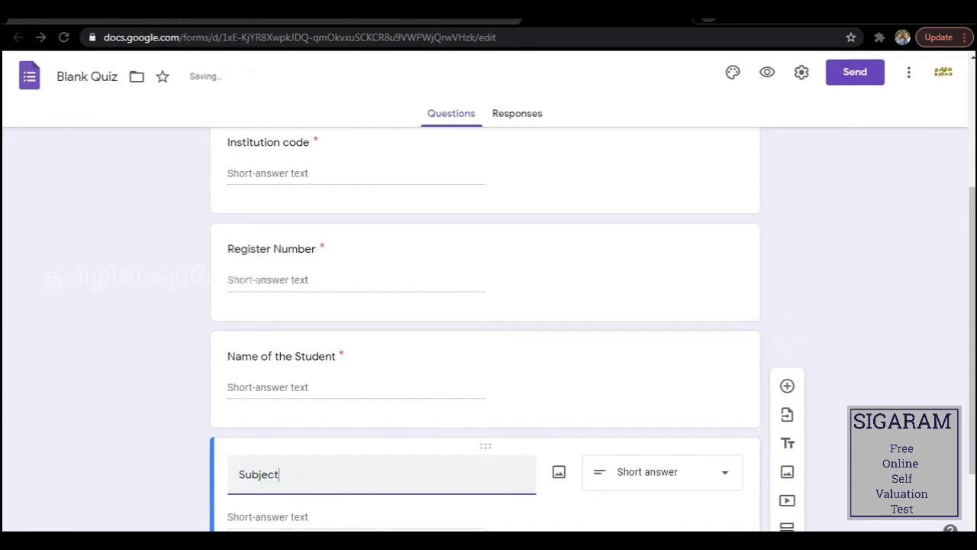
type("Code")
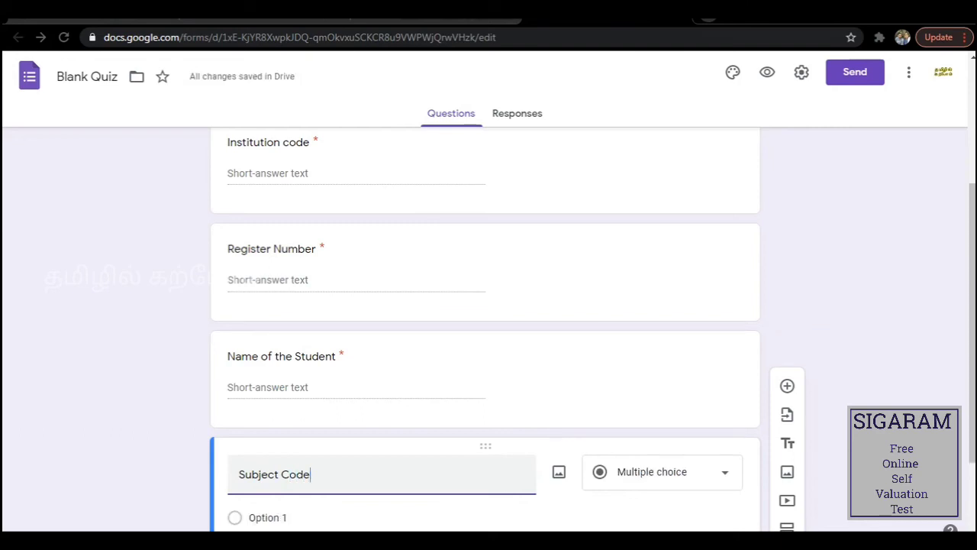
left_click(695, 473)
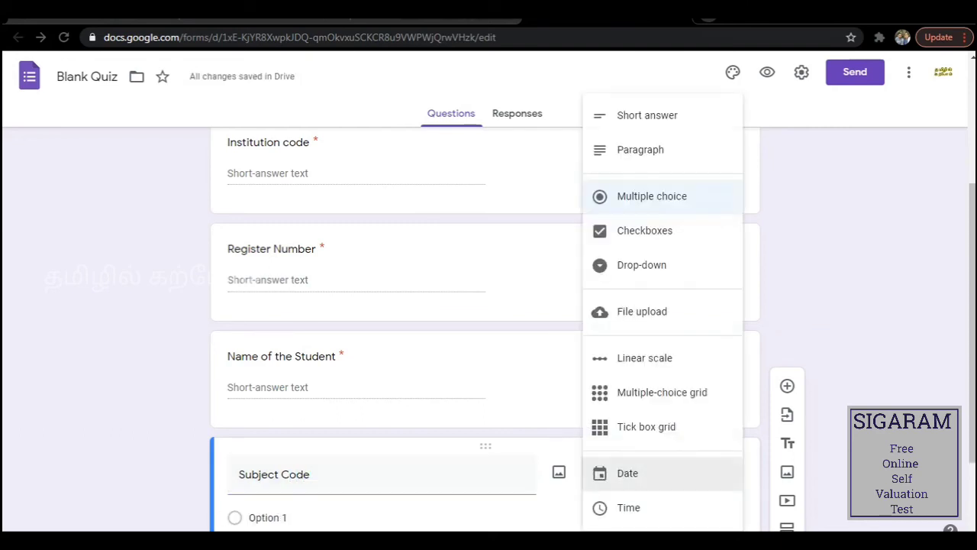
left_click(630, 115)
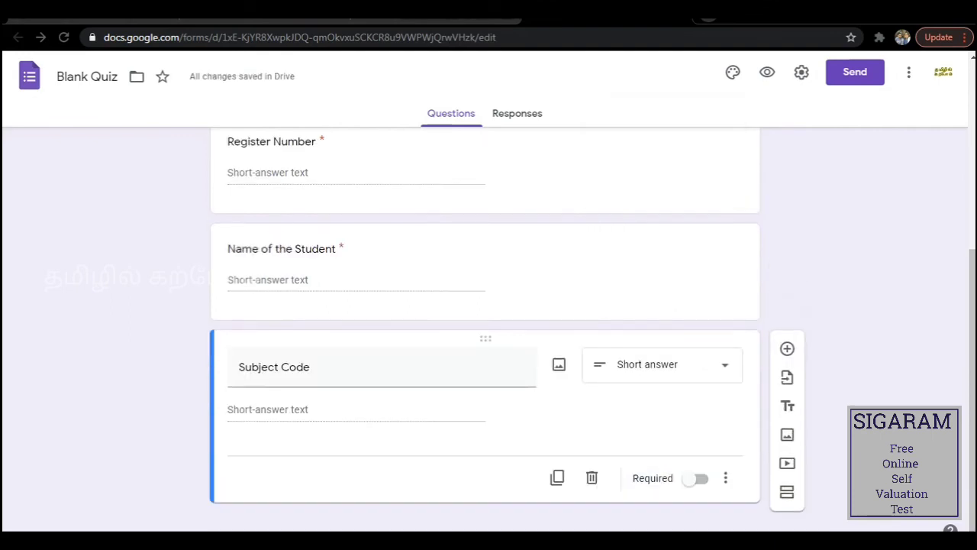
left_click(697, 478)
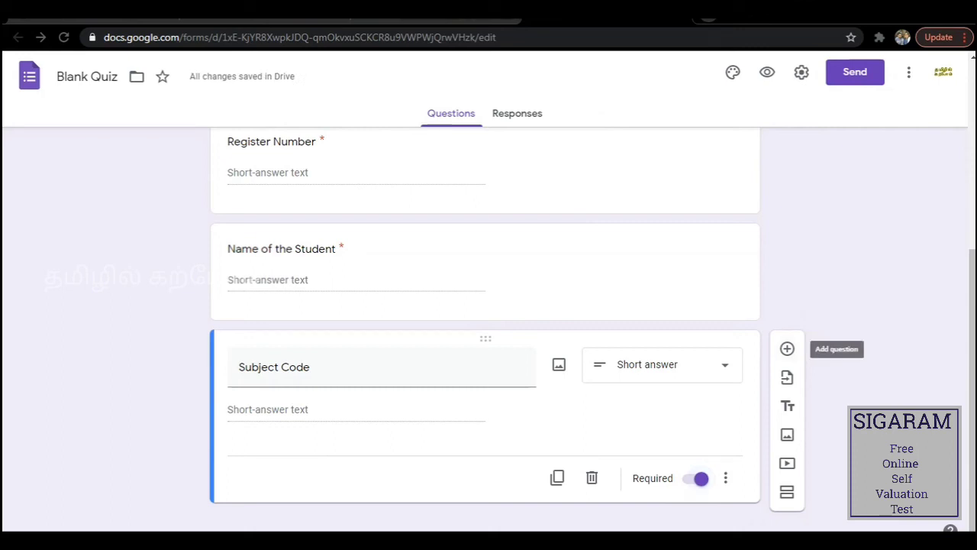
left_click(787, 349)
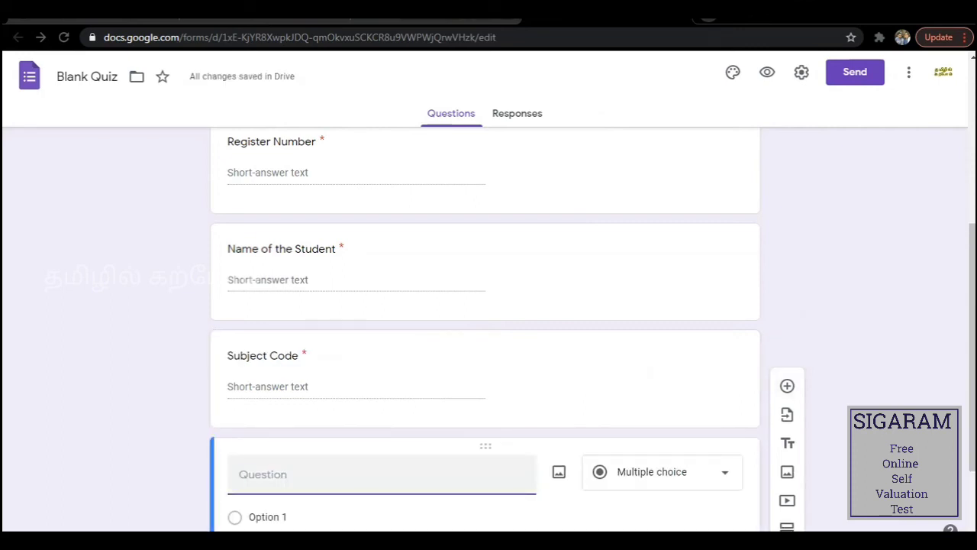
Title the new question 'Upload Answer Script' and change its type to File upload.
type("Uplo")
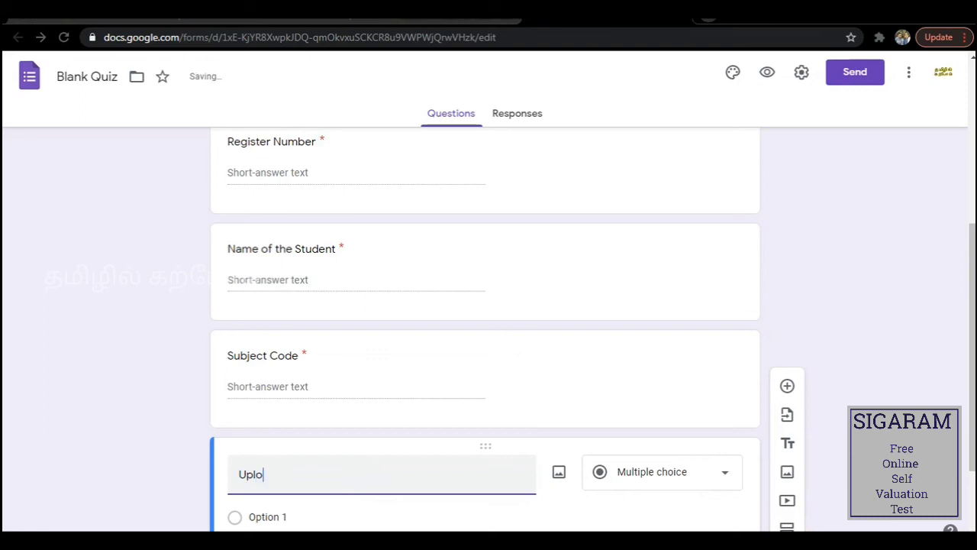
type("ad A")
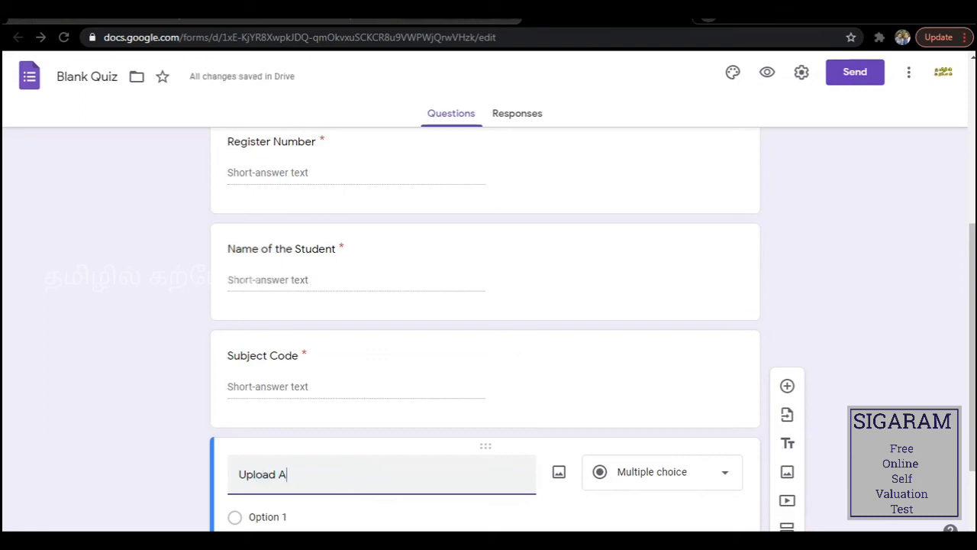
type("nswer")
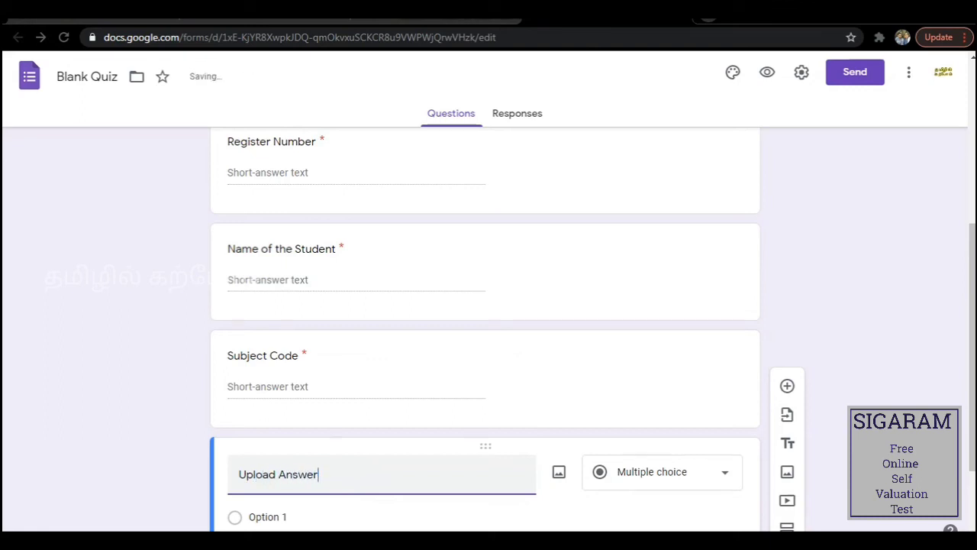
type(" Script")
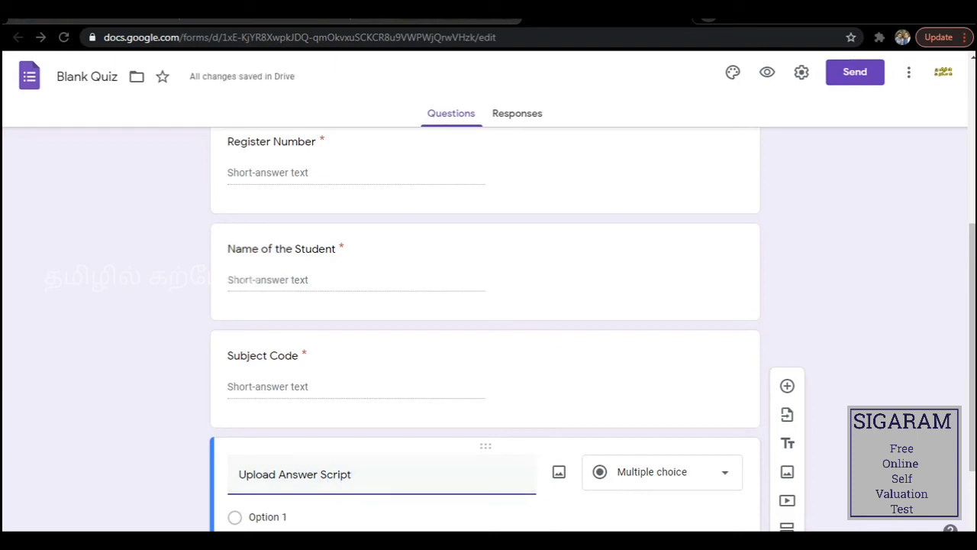
left_click(717, 472)
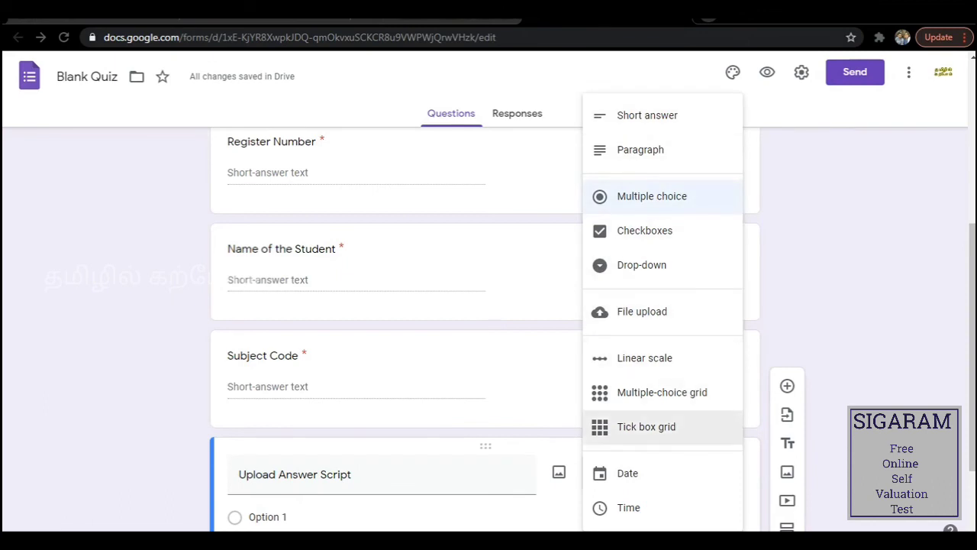
scroll(663, 392, "down", 1)
scroll(662, 358, "up", 5)
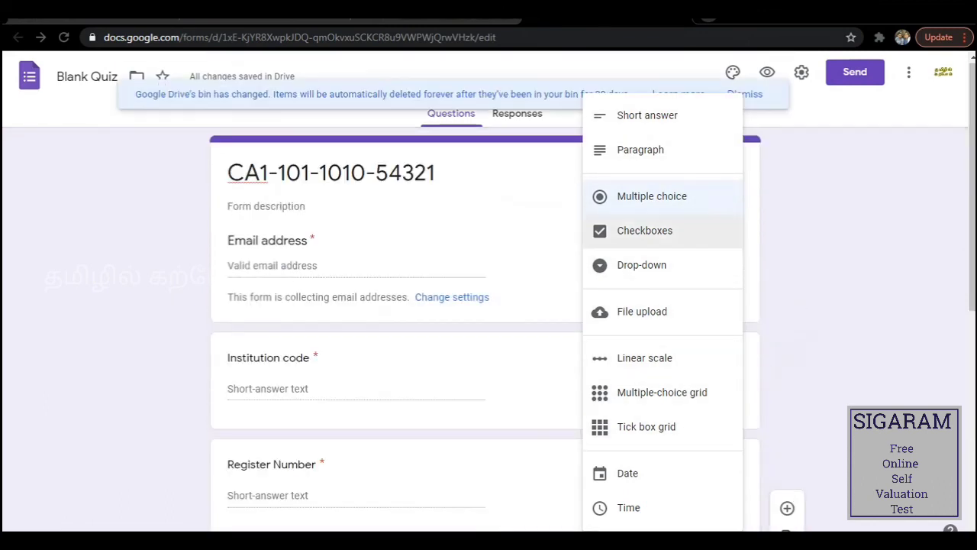
left_click(642, 311)
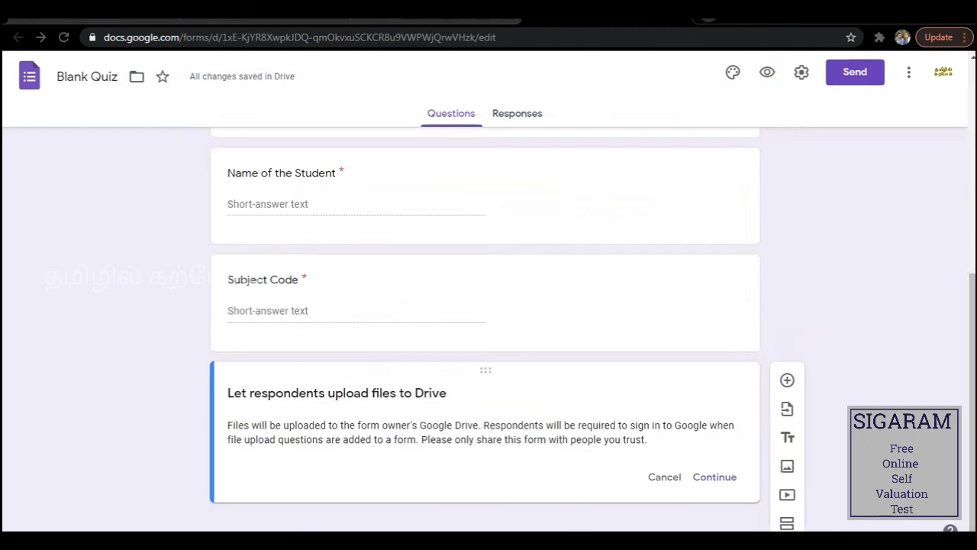
Accept the Drive upload notice, allow only PDF files up to 10 MB, and mark the question required.
left_click(715, 476)
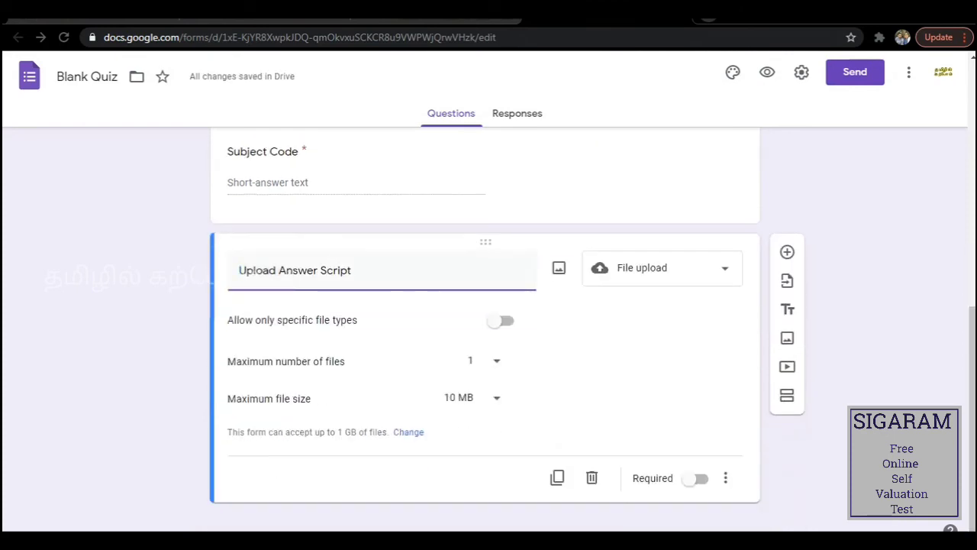
left_click(501, 320)
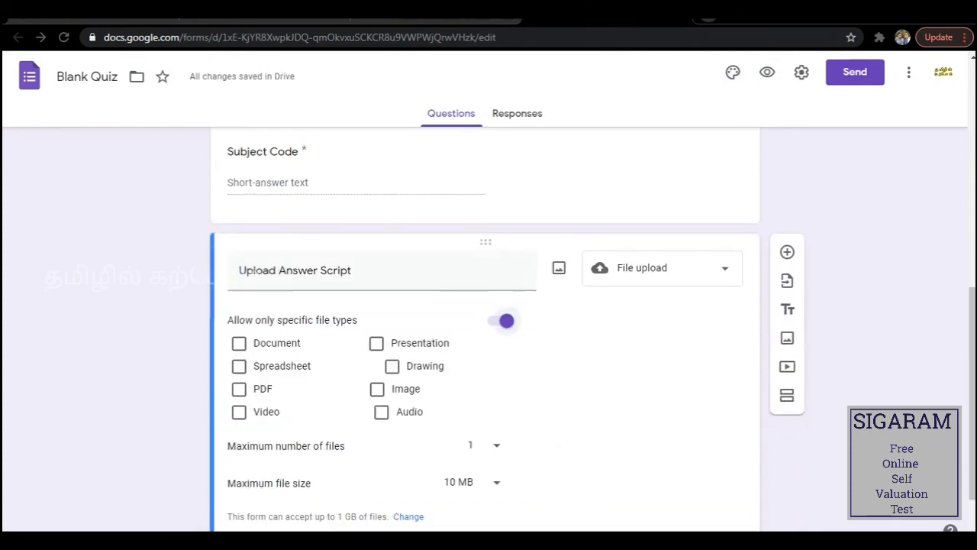
left_click(239, 389)
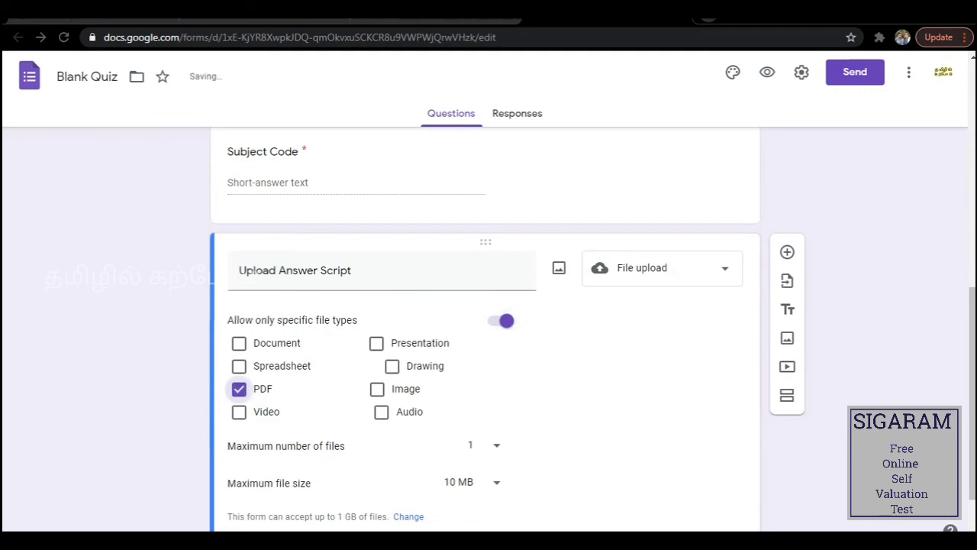
scroll(485, 321, "down", 1)
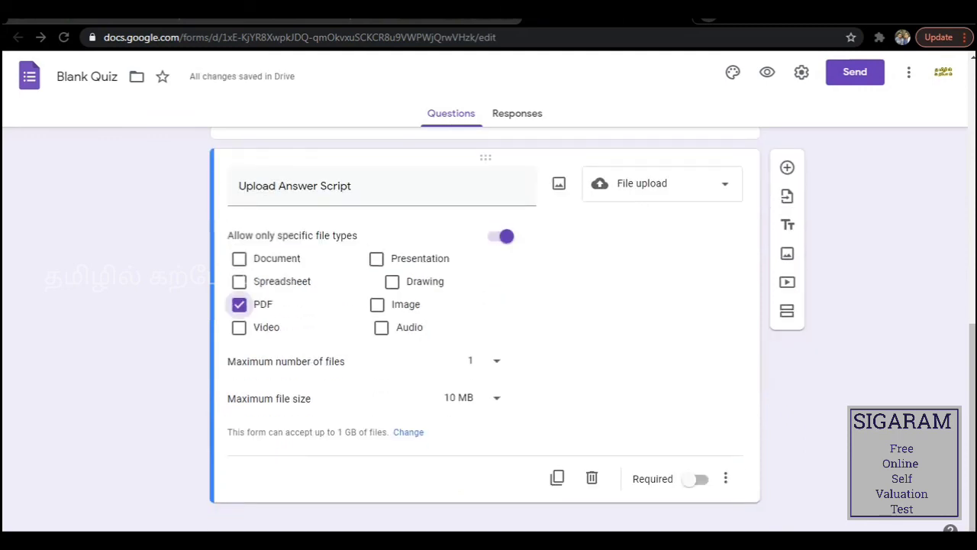
left_click(474, 398)
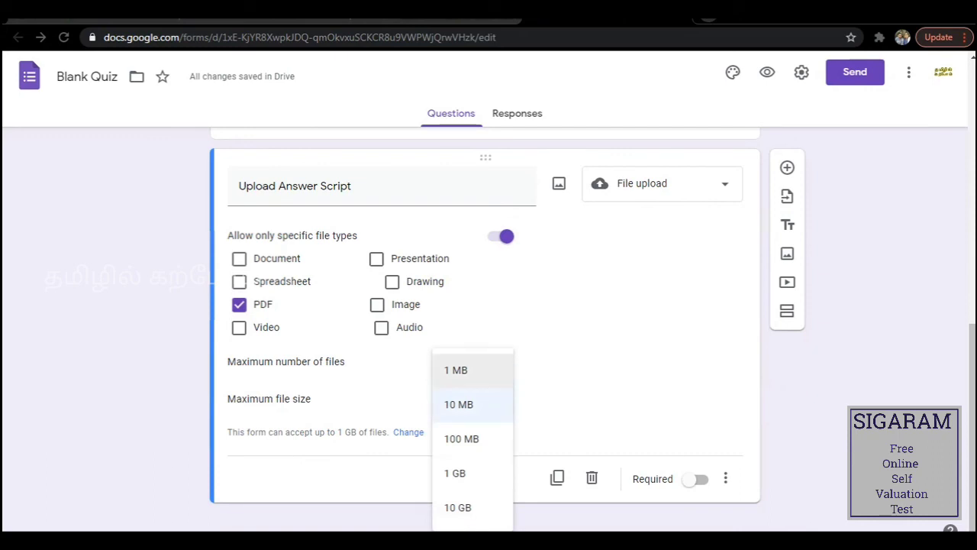
left_click(459, 404)
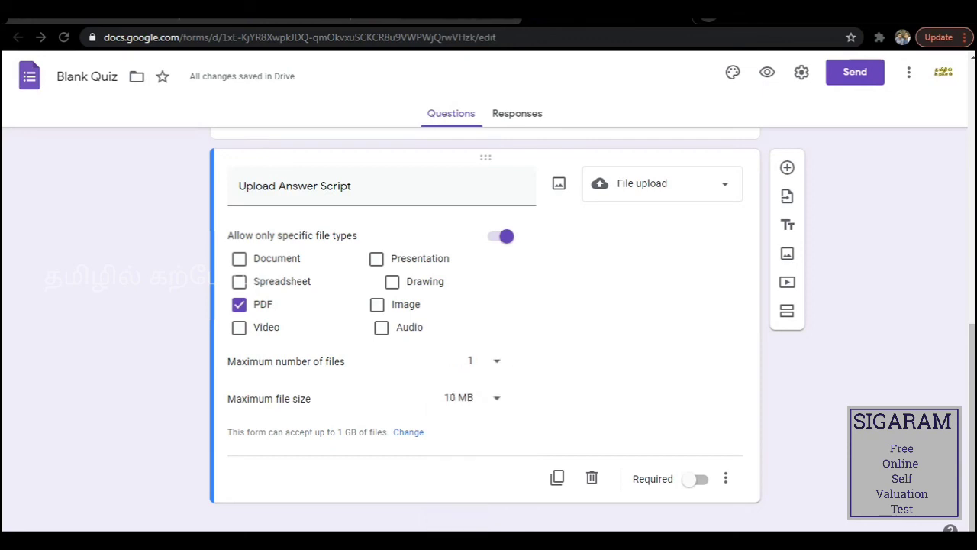
left_click(696, 479)
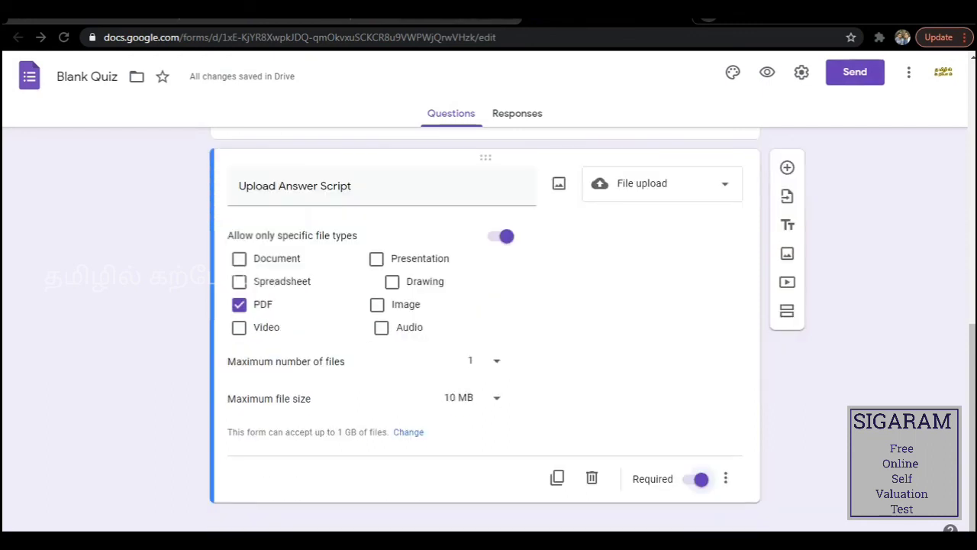
scroll(486, 328, "up", 4)
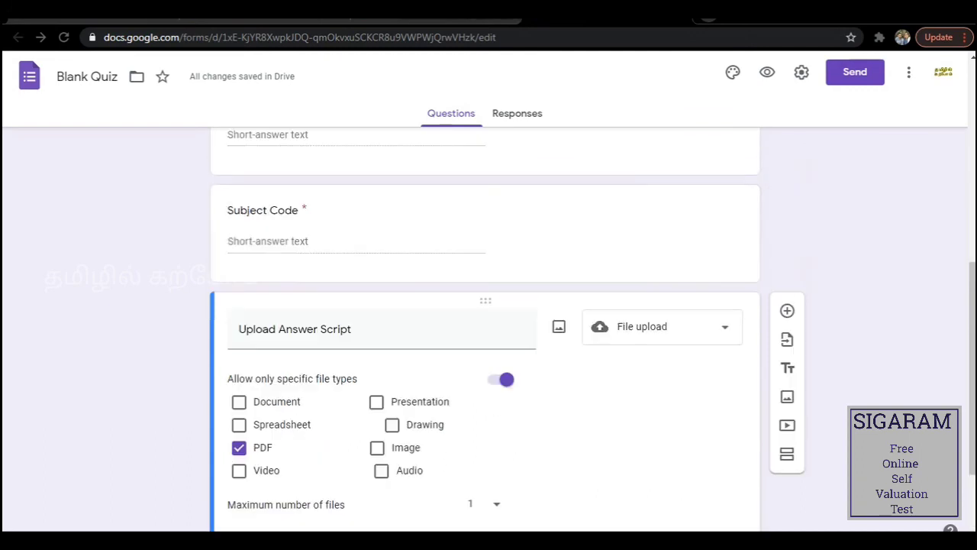
scroll(486, 329, "up", 2)
scroll(486, 328, "down", 1)
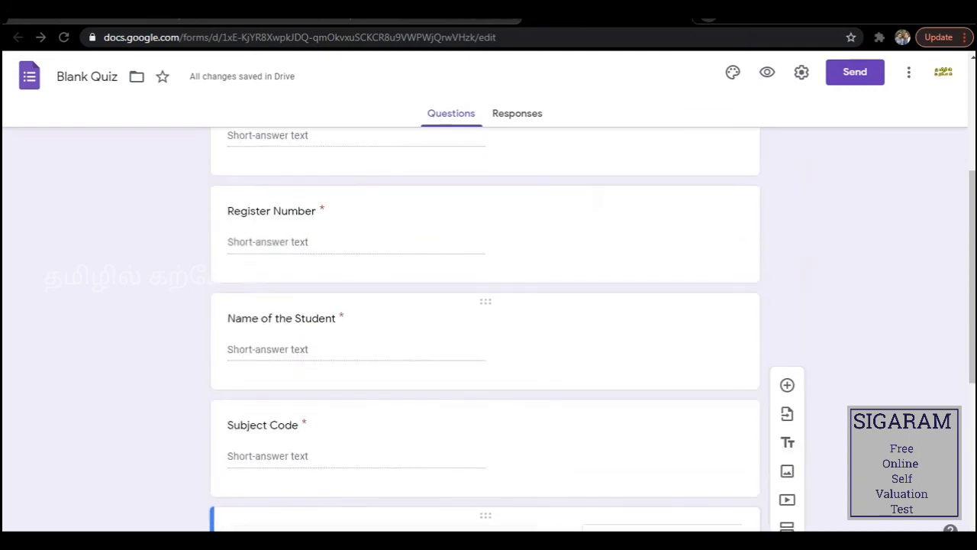
scroll(486, 329, "down", 2)
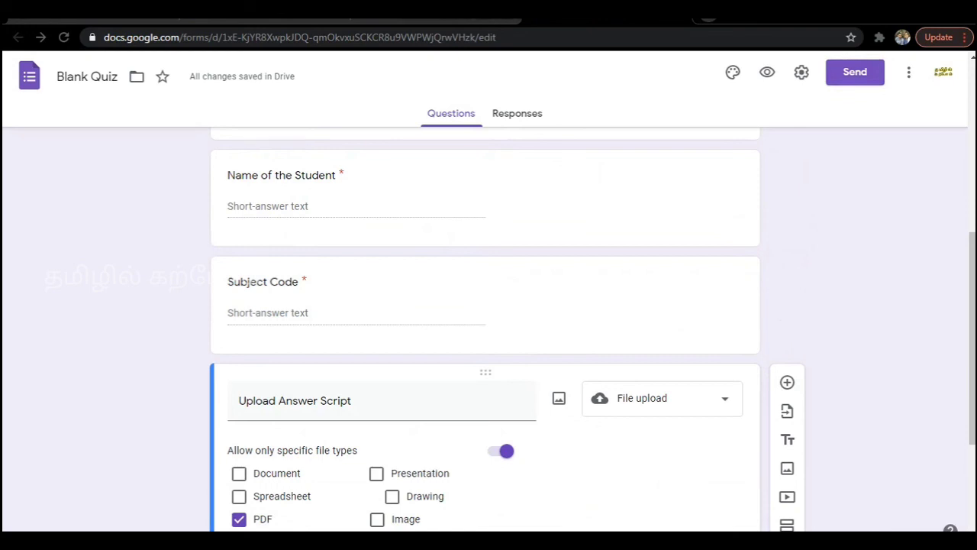
Copy the shortened forms.gle link from the Send form dialog's Link tab, then close the dialog.
left_click(856, 72)
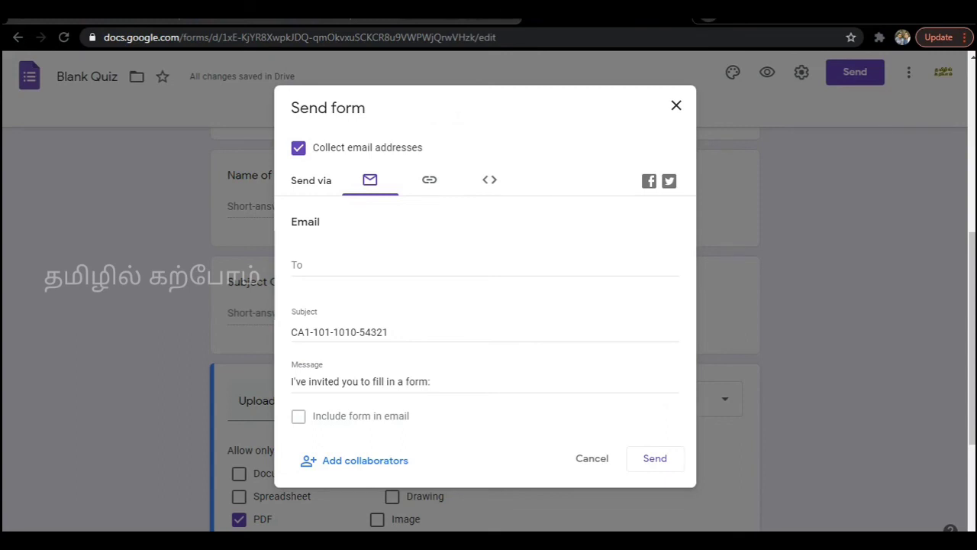
left_click(489, 179)
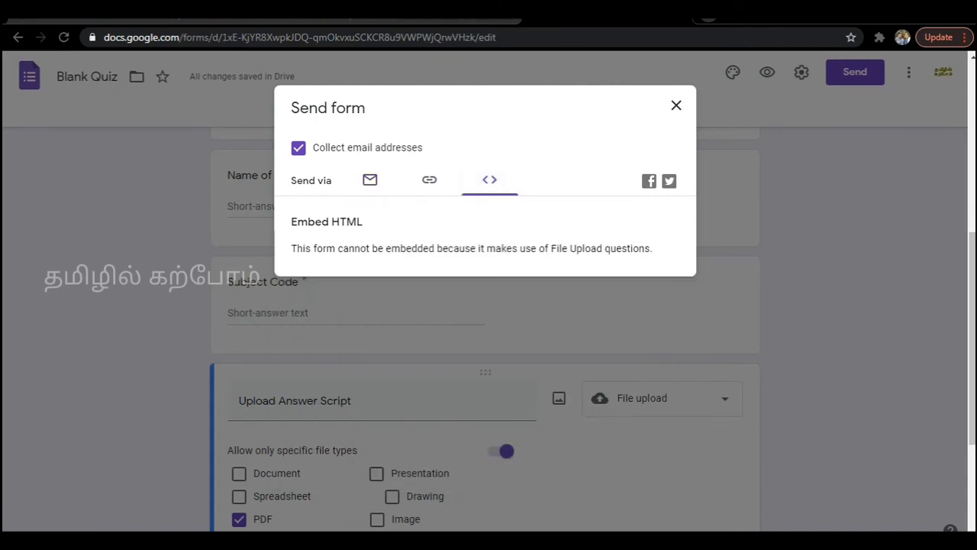
left_click(430, 179)
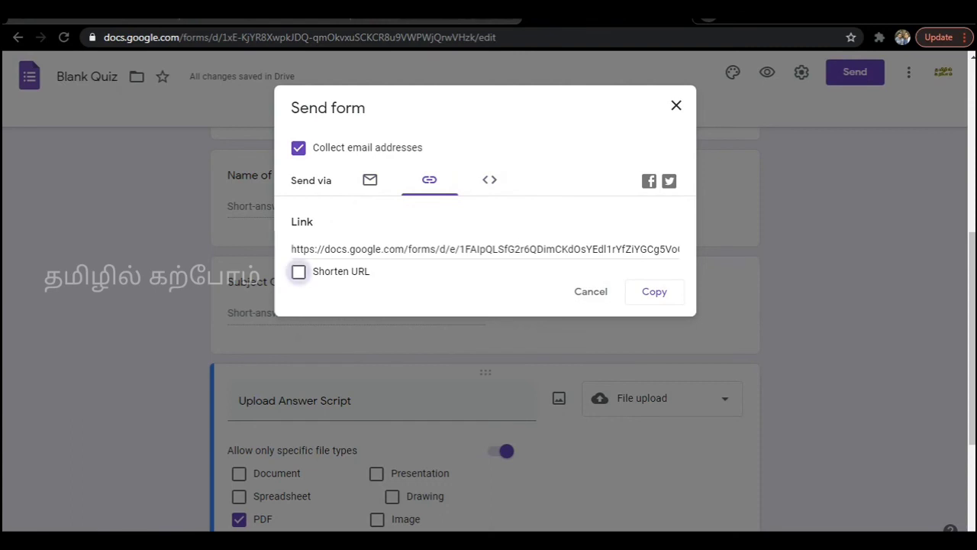
left_click(299, 272)
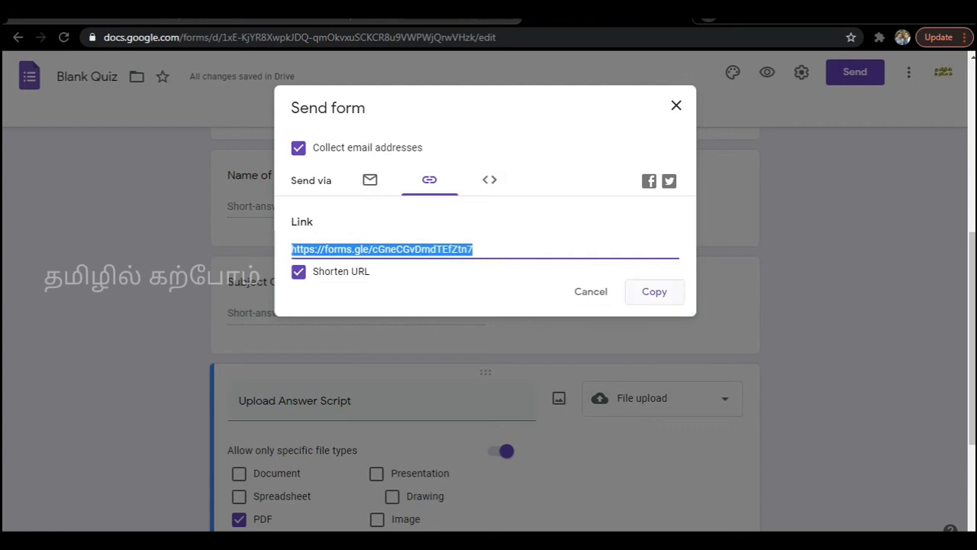
left_click(648, 294)
left_click(676, 106)
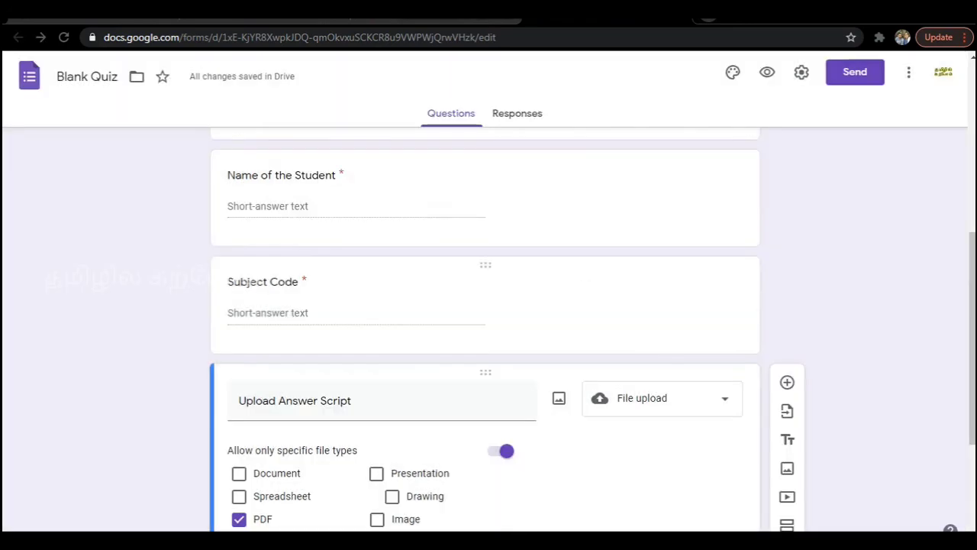
Return to the Classroom tab and assign 'CAT-I Answer sheet upload' to the class.
scroll(486, 328, "down", 3)
scroll(485, 328, "up", 10)
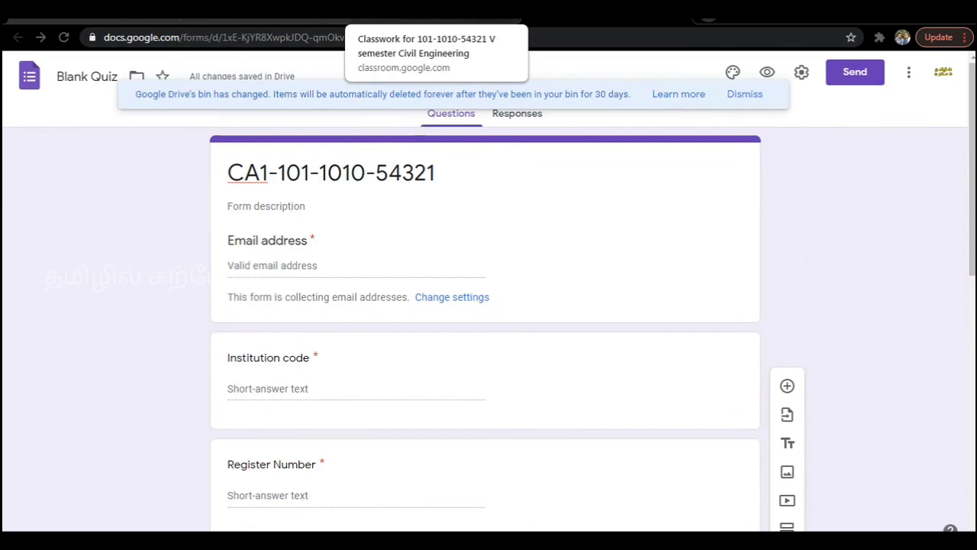
left_click(427, 12)
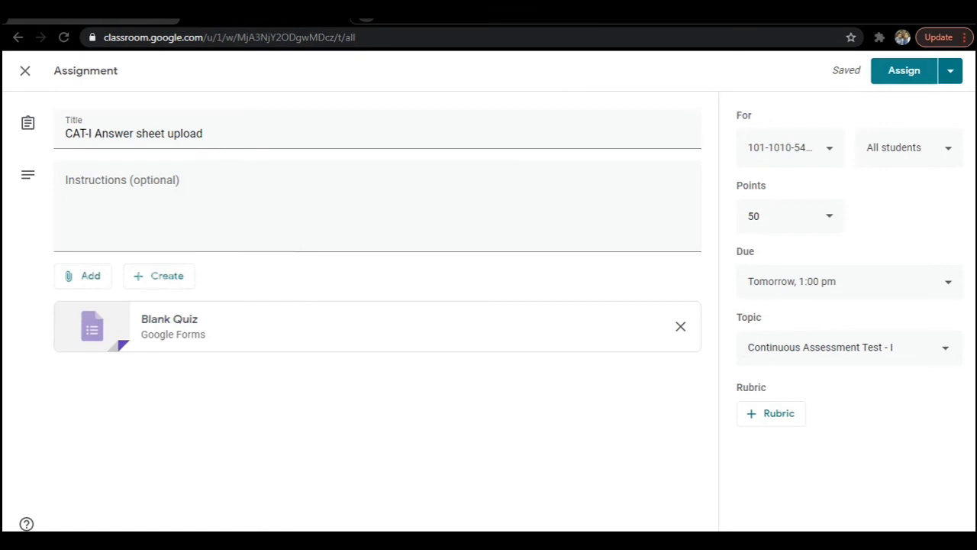
left_click(904, 71)
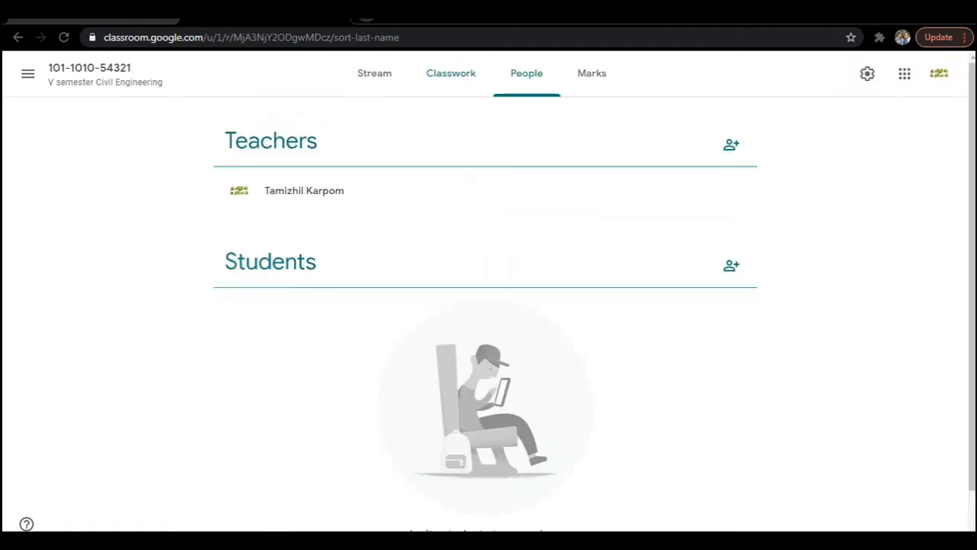
Dismiss the Invite teachers and Invite students dialogs, then return to the class Stream.
left_click(731, 143)
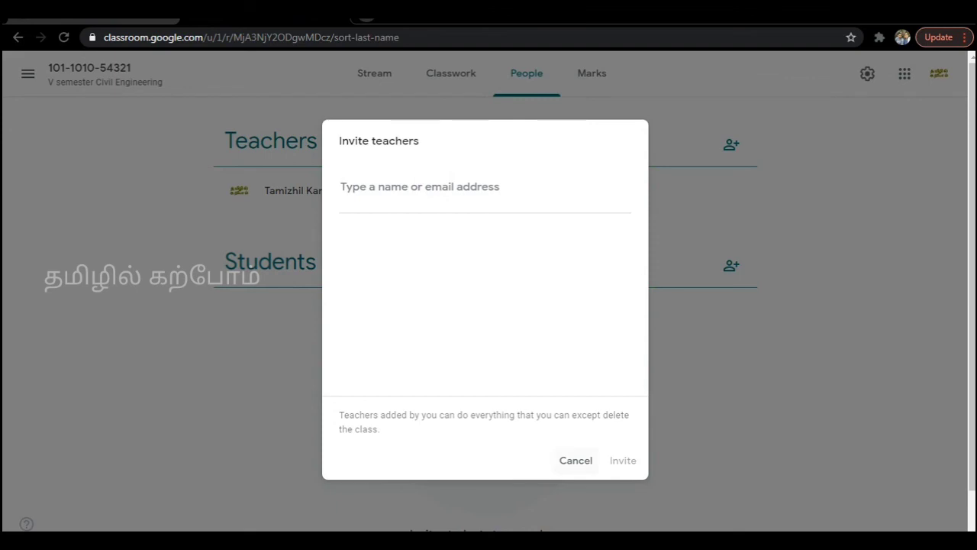
left_click(576, 460)
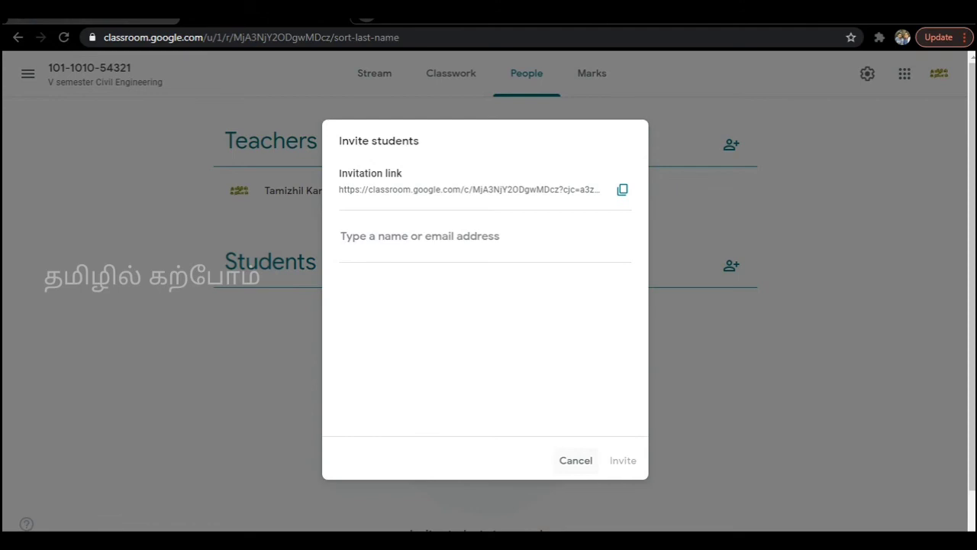
left_click(576, 460)
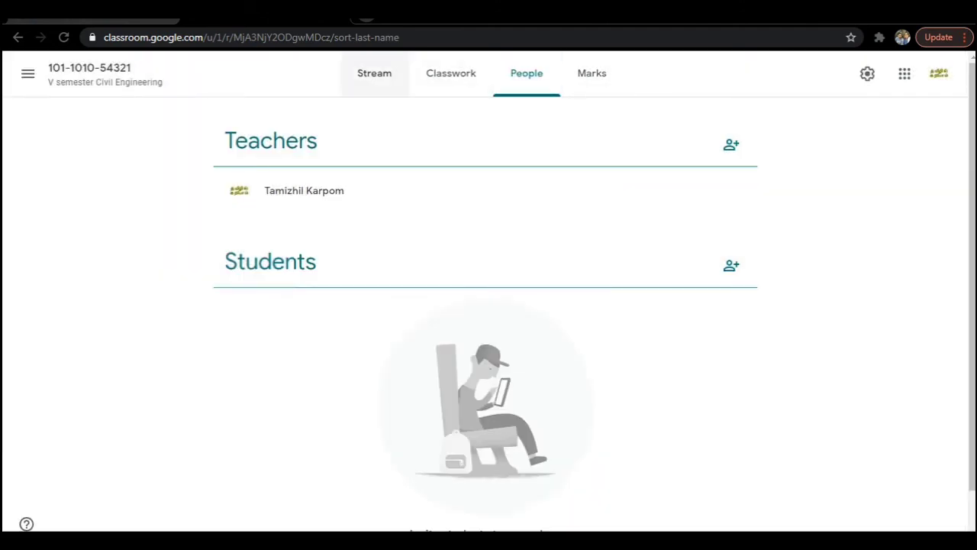
left_click(374, 73)
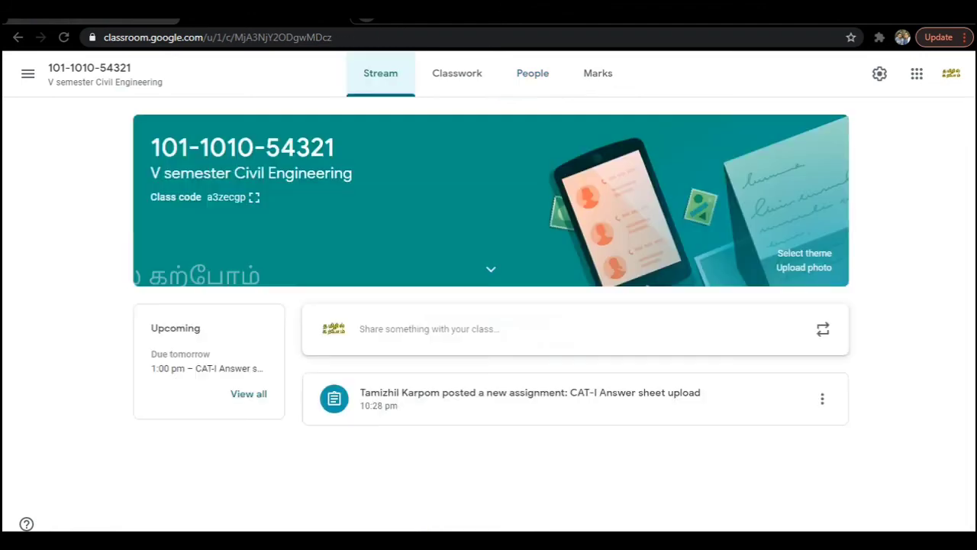